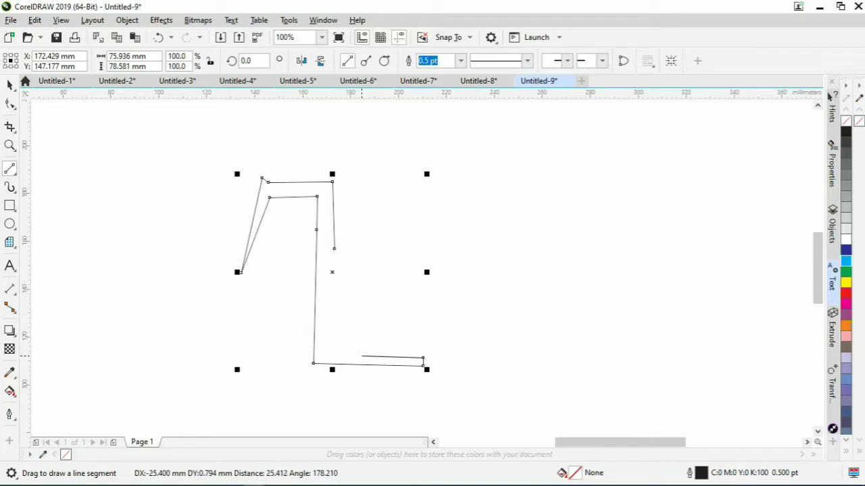
Continue the bird outline from its lower edge into the first slanted wing feather strips with connected straight lines
{"action": "left_click", "coordinate": [361, 356]}
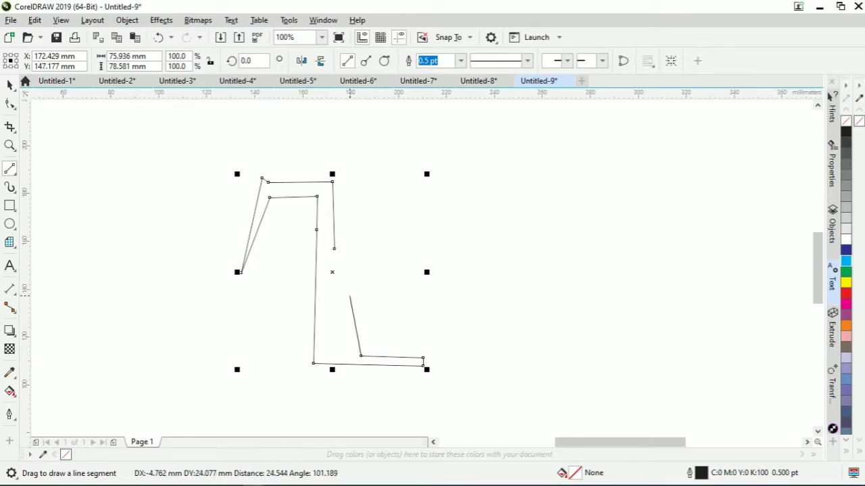
{"action": "left_click", "coordinate": [349, 293]}
{"action": "left_click", "coordinate": [356, 292]}
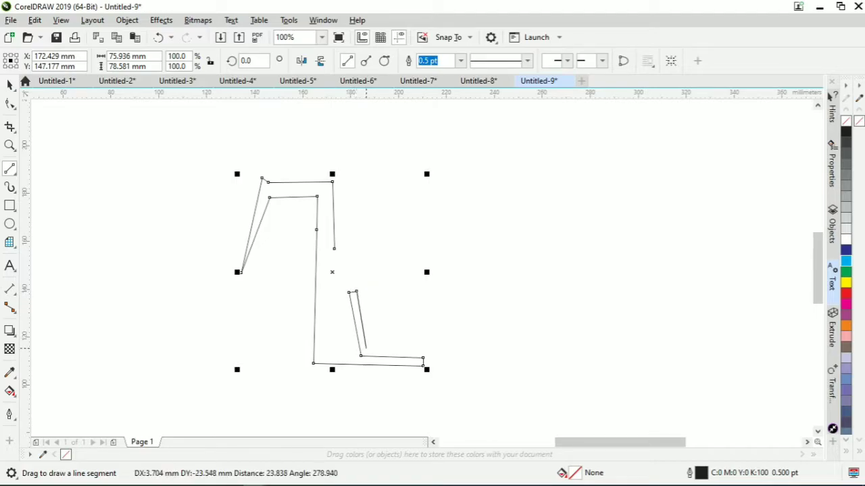
{"action": "left_click", "coordinate": [367, 350]}
{"action": "left_click", "coordinate": [377, 349]}
{"action": "left_click", "coordinate": [365, 292]}
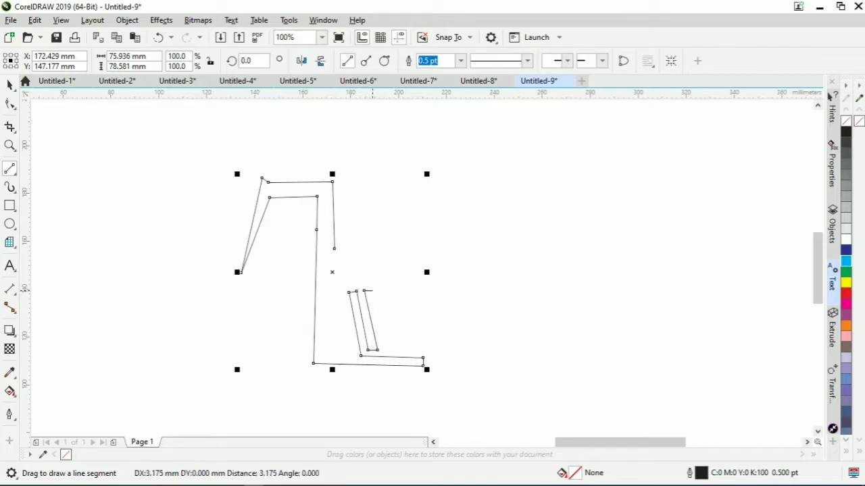
{"action": "left_click", "coordinate": [372, 291]}
Draw the remaining slanted feather strips of the wing as a continuous zigzag of straight lines
{"action": "left_click", "coordinate": [386, 349]}
{"action": "left_click", "coordinate": [394, 350]}
{"action": "left_click", "coordinate": [382, 290]}
{"action": "left_click", "coordinate": [390, 289]}
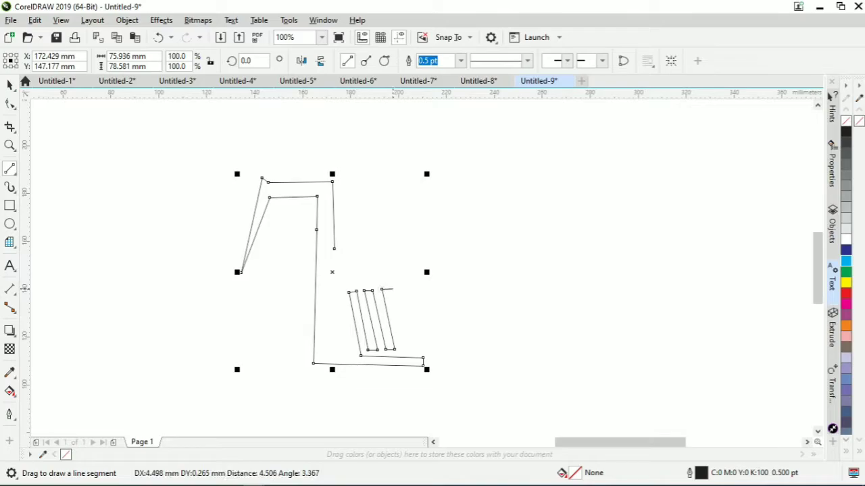
{"action": "left_click_drag", "start_coordinate": [394, 316], "coordinate": [390, 289]}
{"action": "left_click_drag", "start_coordinate": [390, 290], "coordinate": [403, 348]}
{"action": "left_click_drag", "start_coordinate": [404, 347], "coordinate": [399, 287]}
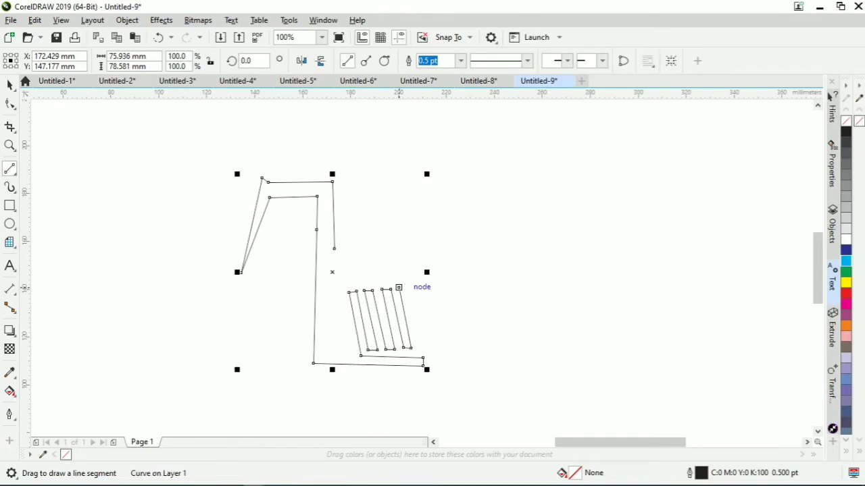
Draw the raised tail, the back edge and a pointed shoulder notch, closing the outline at the neck's lower end
{"action": "left_click_drag", "start_coordinate": [399, 287], "coordinate": [419, 284]}
{"action": "left_click_drag", "start_coordinate": [419, 284], "coordinate": [337, 283]}
{"action": "left_click_drag", "start_coordinate": [337, 283], "coordinate": [351, 271]}
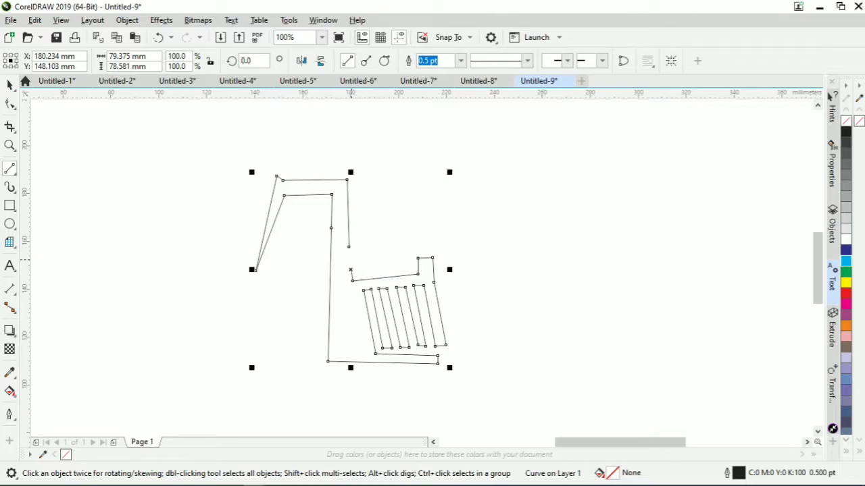
{"action": "key", "text": "ctrl+z"}
{"action": "mouse_move", "coordinate": [338, 283]}
{"action": "left_mouse_down"}
{"action": "mouse_move", "coordinate": [337, 265]}
{"action": "mouse_move", "coordinate": [359, 259]}
{"action": "left_mouse_up"}
{"action": "left_click_drag", "start_coordinate": [359, 259], "coordinate": [333, 249]}
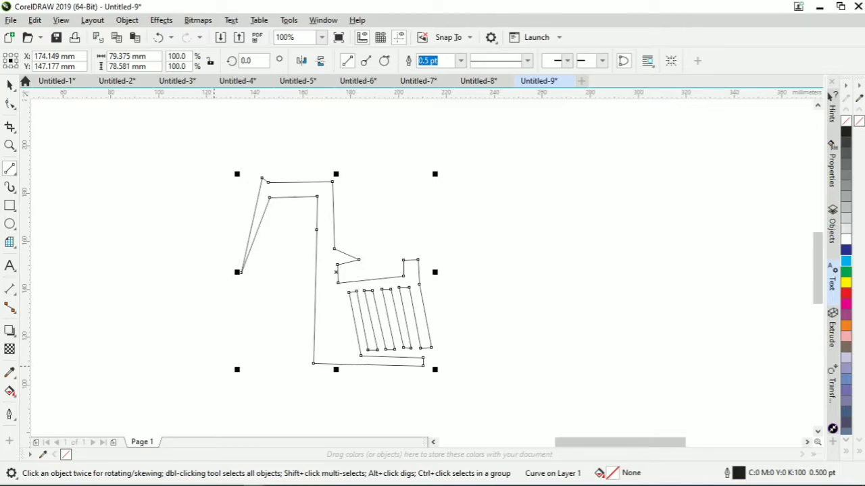
Draw a closed boat-hull shape about 120 mm wide and 24 mm high beneath the bird
{"action": "mouse_move", "coordinate": [214, 362]}
{"action": "left_mouse_down"}
{"action": "mouse_move", "coordinate": [254, 420]}
{"action": "mouse_move", "coordinate": [464, 424]}
{"action": "left_mouse_up"}
{"action": "left_click_drag", "start_coordinate": [464, 424], "coordinate": [218, 365]}
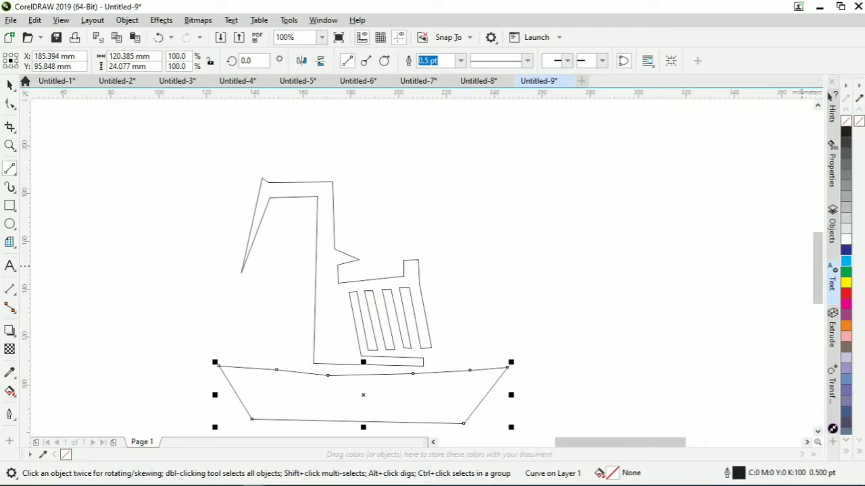
Select all nodes of the bird outline and convert its straight segments to curves
{"action": "left_click_drag", "start_coordinate": [818, 268], "coordinate": [817, 273]}
{"action": "left_click", "coordinate": [9, 103]}
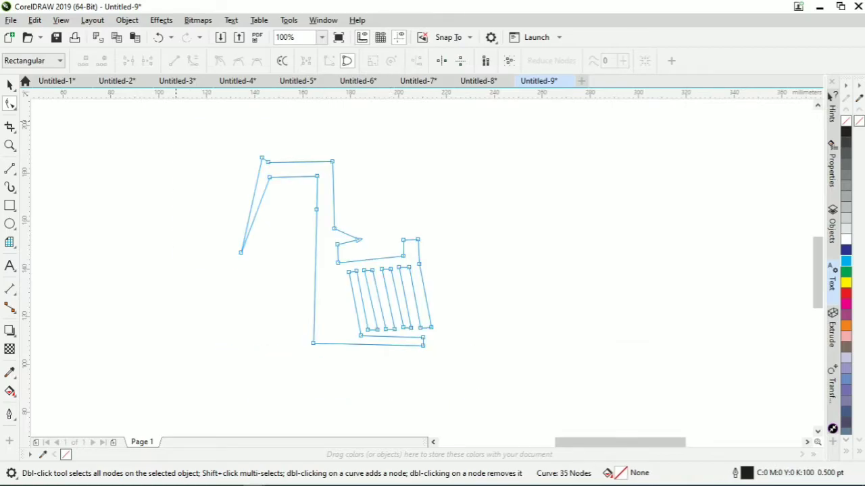
{"action": "left_click_drag", "start_coordinate": [176, 123], "coordinate": [500, 375]}
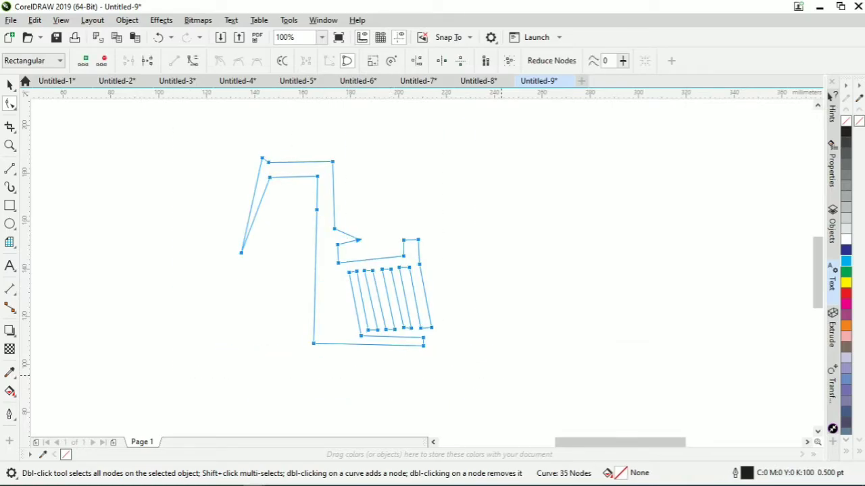
{"action": "left_click", "coordinate": [192, 61]}
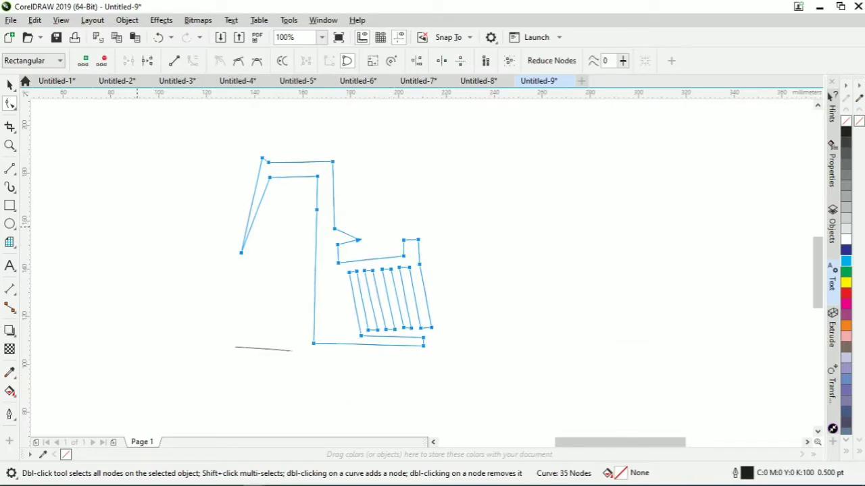
{"action": "left_click", "coordinate": [9, 145]}
{"action": "key", "text": "F3"}
{"action": "left_click", "coordinate": [69, 60]}
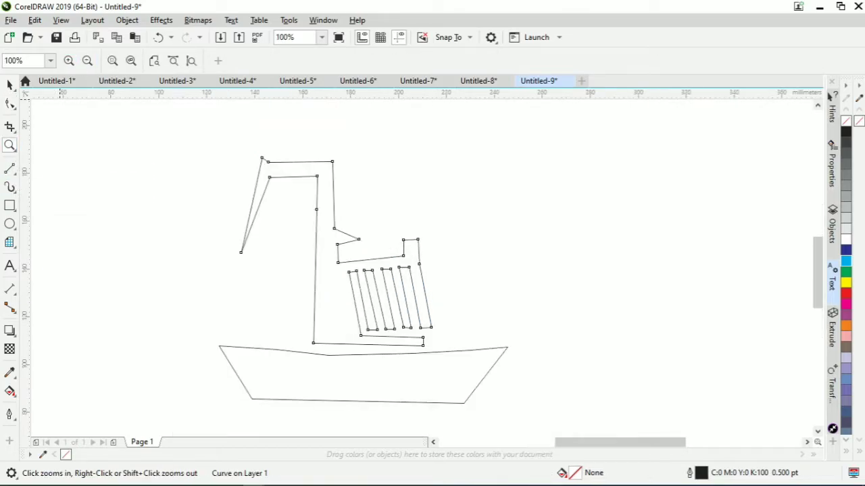
Bend the head and inner neck segments into arcs and bulge the breast outward, removing the inner neck's corner node
{"action": "left_click", "coordinate": [9, 104]}
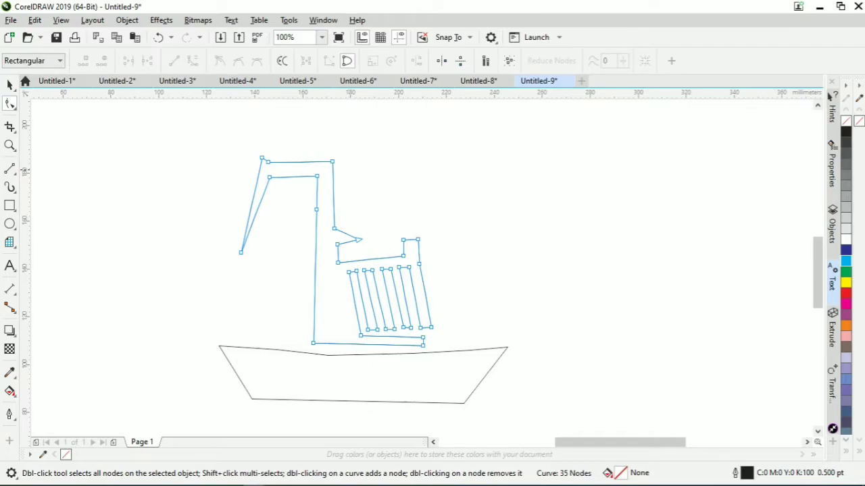
{"action": "mouse_move", "coordinate": [294, 162]}
{"action": "left_mouse_down"}
{"action": "mouse_move", "coordinate": [299, 147]}
{"action": "mouse_move", "coordinate": [299, 162]}
{"action": "left_mouse_up"}
{"action": "double_click", "coordinate": [316, 192]}
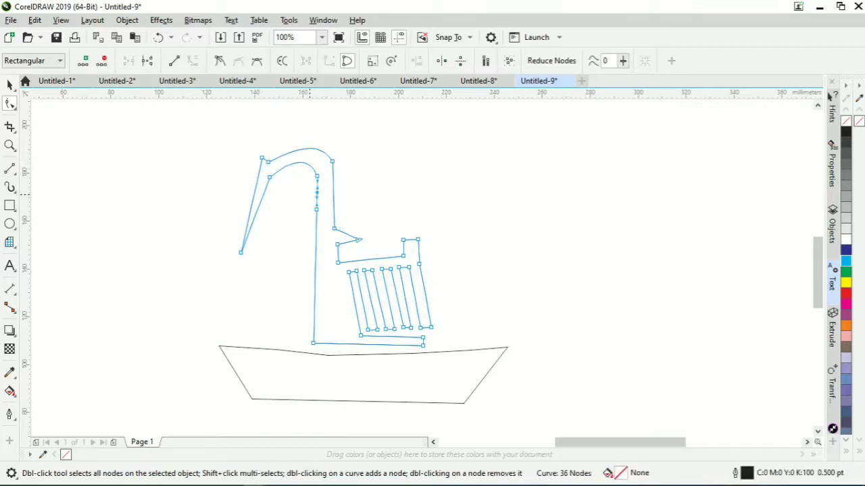
{"action": "key", "text": "ctrl+z"}
{"action": "left_click_drag", "start_coordinate": [316, 193], "coordinate": [323, 195]}
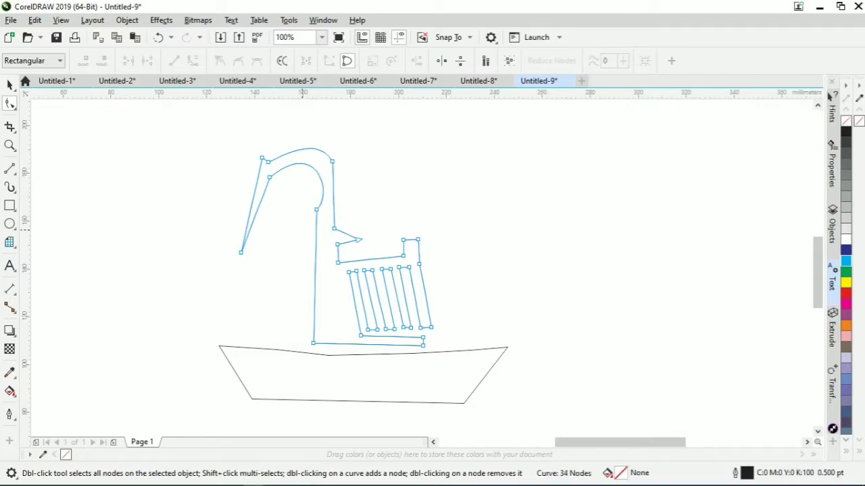
{"action": "left_click_drag", "start_coordinate": [315, 260], "coordinate": [272, 298]}
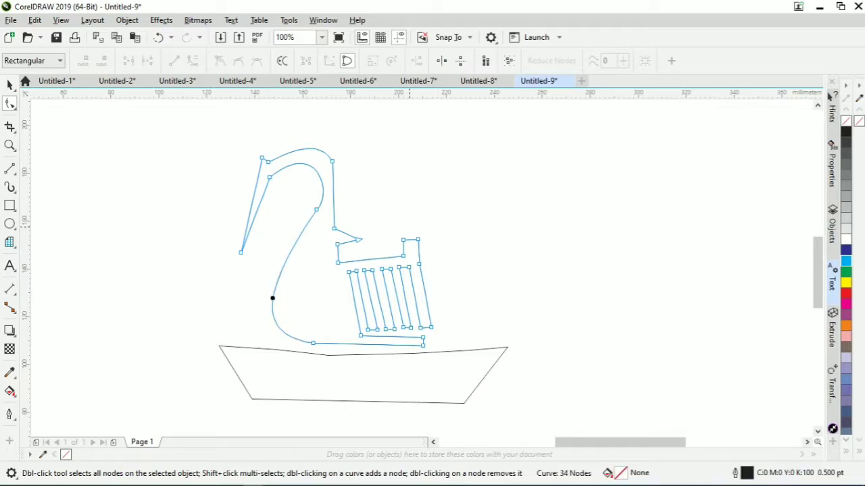
Curve the back of the neck and turn the shoulder notch into a rounded lobe by deleting its tip node and adjusting the handles
{"action": "left_click_drag", "start_coordinate": [332, 191], "coordinate": [341, 192]}
{"action": "left_click_drag", "start_coordinate": [337, 253], "coordinate": [347, 230]}
{"action": "double_click", "coordinate": [358, 240]}
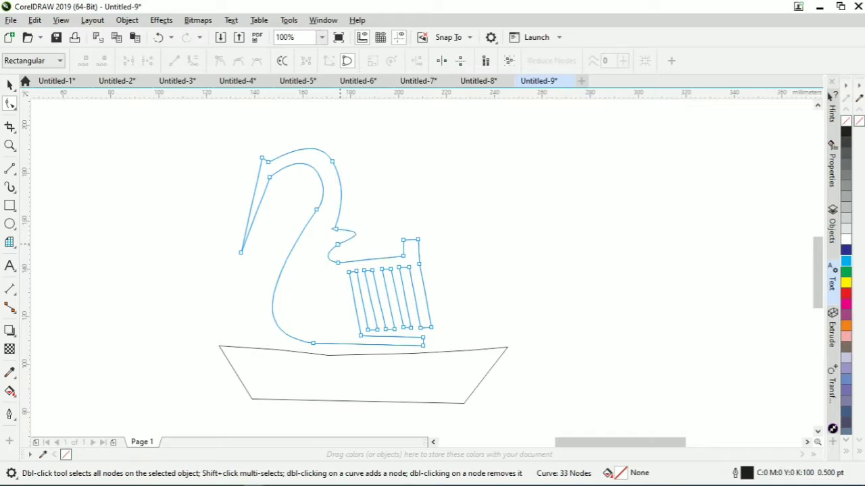
{"action": "left_click", "coordinate": [338, 245]}
{"action": "mouse_move", "coordinate": [357, 236]}
{"action": "left_mouse_down"}
{"action": "mouse_move", "coordinate": [362, 249]}
{"action": "mouse_move", "coordinate": [367, 242]}
{"action": "left_mouse_up"}
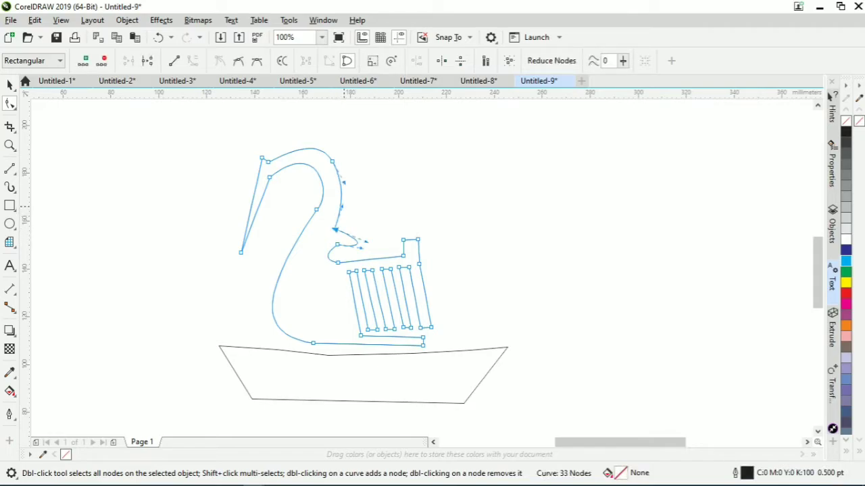
{"action": "left_click_drag", "start_coordinate": [343, 207], "coordinate": [344, 225]}
{"action": "left_click", "coordinate": [365, 258]}
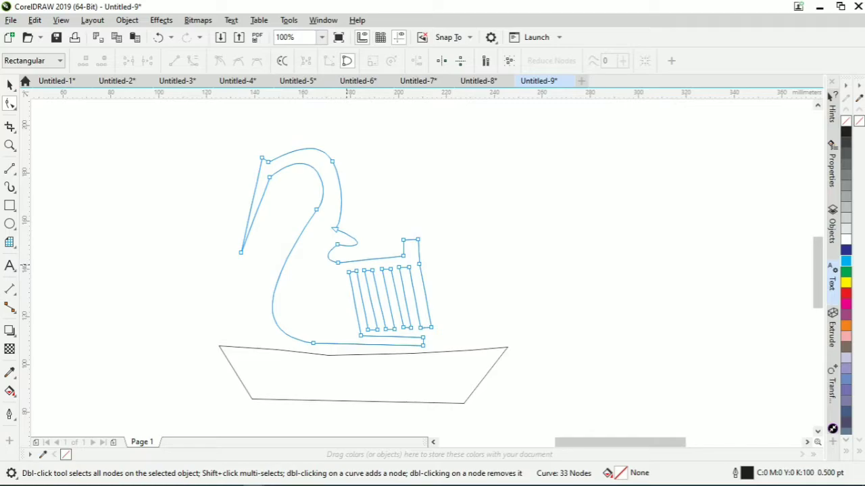
Shape the tail into a round knob by bending its sides and deleting its two upper corner nodes
{"action": "mouse_move", "coordinate": [403, 246]}
{"action": "left_mouse_down"}
{"action": "mouse_move", "coordinate": [396, 247]}
{"action": "mouse_move", "coordinate": [410, 231]}
{"action": "mouse_move", "coordinate": [418, 250]}
{"action": "left_mouse_up"}
{"action": "double_click", "coordinate": [404, 239]}
{"action": "left_click", "coordinate": [418, 250]}
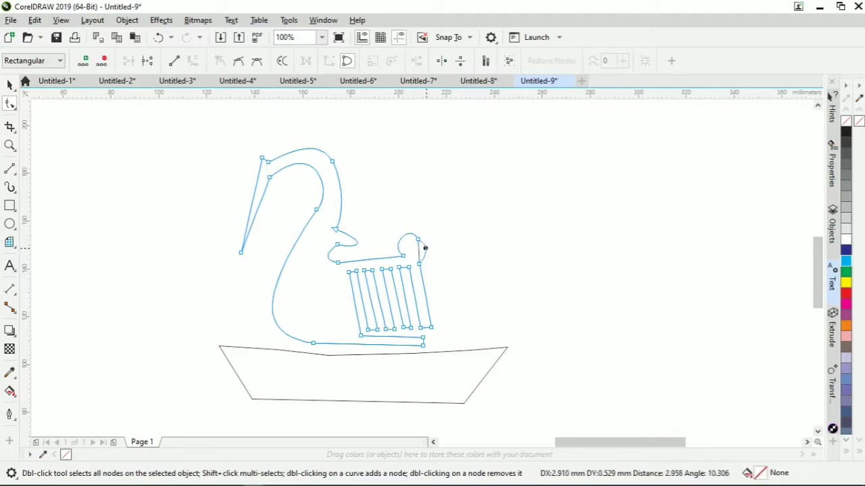
{"action": "double_click", "coordinate": [418, 241]}
{"action": "left_click_drag", "start_coordinate": [370, 234], "coordinate": [380, 216]}
{"action": "left_click_drag", "start_coordinate": [449, 223], "coordinate": [456, 222]}
Bend the long edges of the wing feather strips into matching curves and bow the back edge downward
{"action": "left_click", "coordinate": [424, 295]}
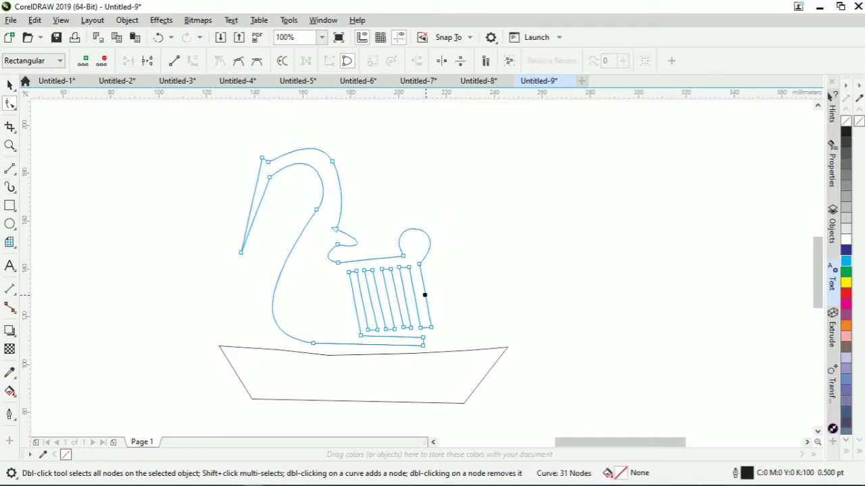
{"action": "left_click_drag", "start_coordinate": [353, 299], "coordinate": [417, 293]}
{"action": "double_click", "coordinate": [370, 296]}
{"action": "key", "text": "ctrl+z"}
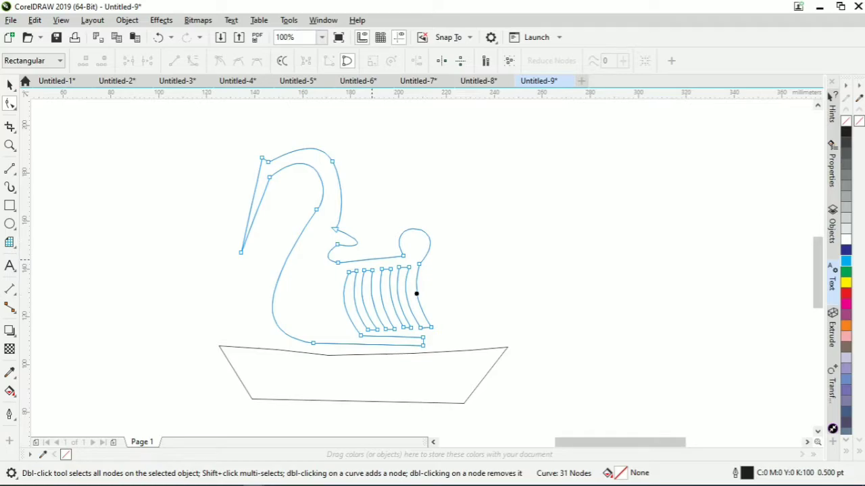
{"action": "left_click_drag", "start_coordinate": [371, 256], "coordinate": [363, 270]}
{"action": "left_click", "coordinate": [437, 287]}
{"action": "left_click_drag", "start_coordinate": [392, 336], "coordinate": [394, 329]}
{"action": "left_click", "coordinate": [382, 312]}
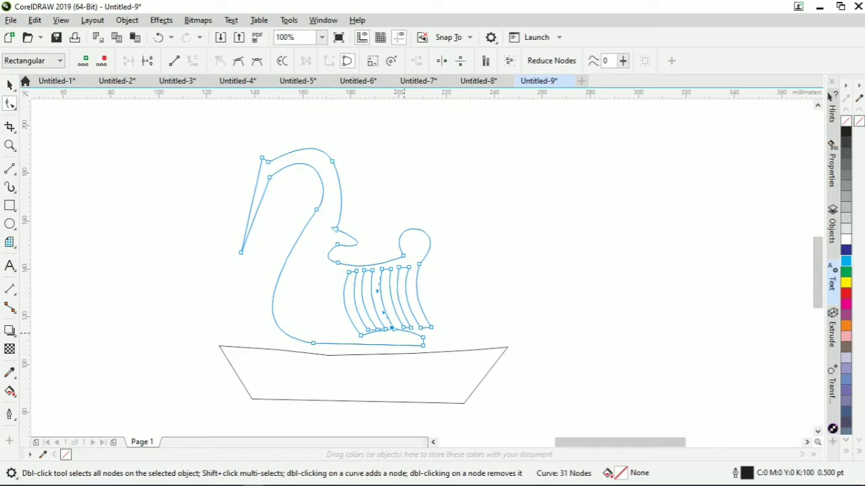
{"action": "key", "text": "ctrl+z"}
Add a node at the middle of the edge just below the feather strips and nudge it upward
{"action": "left_click", "coordinate": [390, 336]}
{"action": "double_click", "coordinate": [390, 336]}
{"action": "key", "text": "Up"}
{"action": "key", "text": "Up"}
{"action": "key", "text": "Up"}
{"action": "key", "text": "Up"}
{"action": "key", "text": "Up"}
{"action": "key", "text": "Up"}
{"action": "key", "text": "Up"}
{"action": "key", "text": "Up"}
{"action": "key", "text": "Up"}
{"action": "key", "text": "Up"}
Bow the belly edge downward and adjust the handle at the breast's lower node for a smooth transition
{"action": "left_click_drag", "start_coordinate": [390, 337], "coordinate": [357, 349]}
{"action": "left_click_drag", "start_coordinate": [269, 336], "coordinate": [271, 329]}
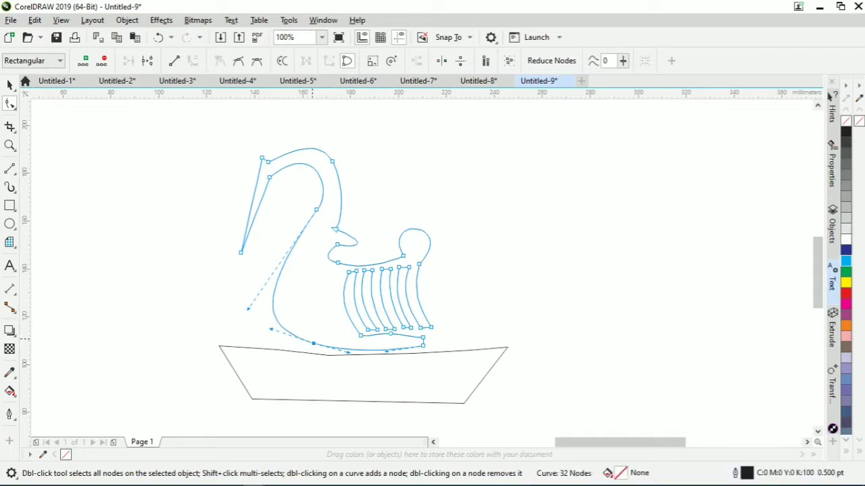
{"action": "left_click", "coordinate": [493, 242]}
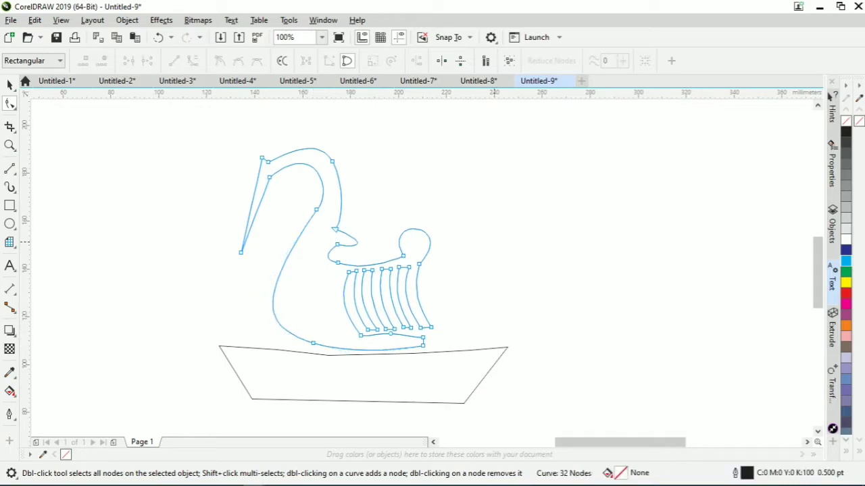
Draw a narrow closed triangle just below the beak, running from the beak tip toward the head
{"action": "left_click", "coordinate": [10, 168]}
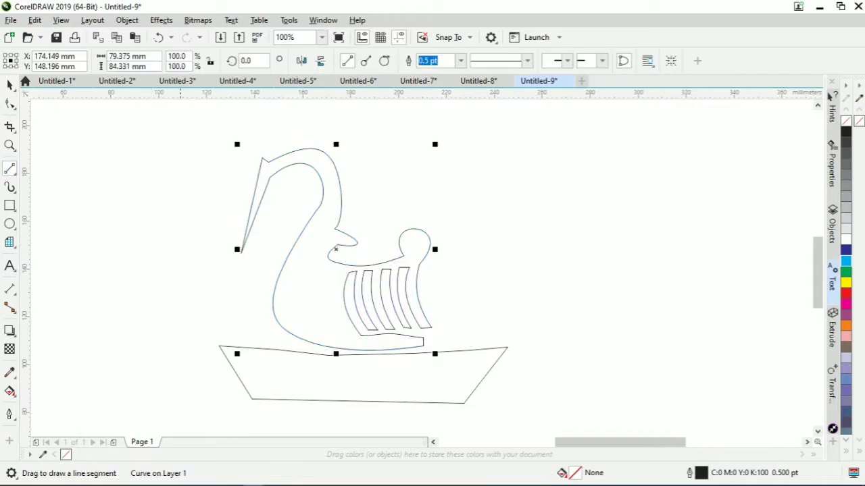
{"action": "mouse_move", "coordinate": [246, 248]}
{"action": "left_mouse_down"}
{"action": "mouse_move", "coordinate": [265, 247]}
{"action": "mouse_move", "coordinate": [273, 186]}
{"action": "left_mouse_up"}
{"action": "mouse_move", "coordinate": [273, 186]}
{"action": "left_mouse_down"}
{"action": "mouse_move", "coordinate": [291, 181]}
{"action": "mouse_move", "coordinate": [273, 223]}
{"action": "mouse_move", "coordinate": [246, 248]}
{"action": "left_mouse_up"}
Convert the lower beak triangle's segments to curves and round its short upper edge
{"action": "left_click", "coordinate": [10, 103]}
{"action": "left_click_drag", "start_coordinate": [174, 133], "coordinate": [302, 263]}
{"action": "left_click", "coordinate": [192, 60]}
{"action": "left_click_drag", "start_coordinate": [289, 182], "coordinate": [281, 177]}
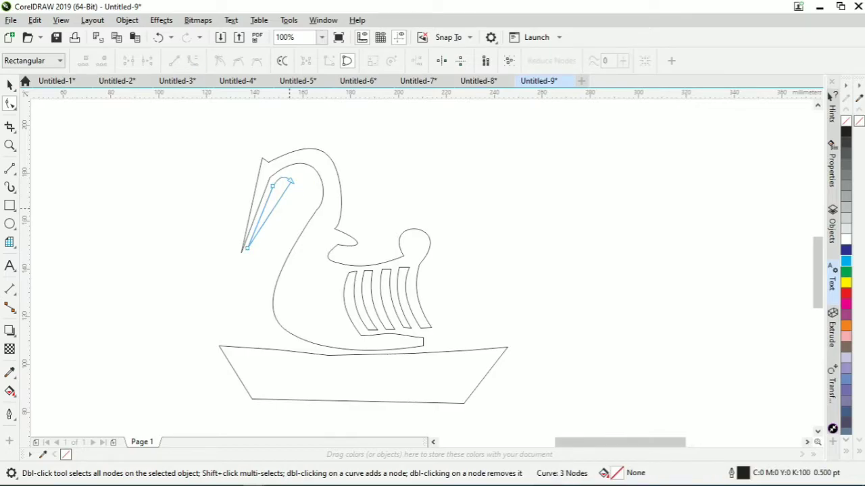
{"action": "key", "text": "space"}
{"action": "key", "text": "Escape"}
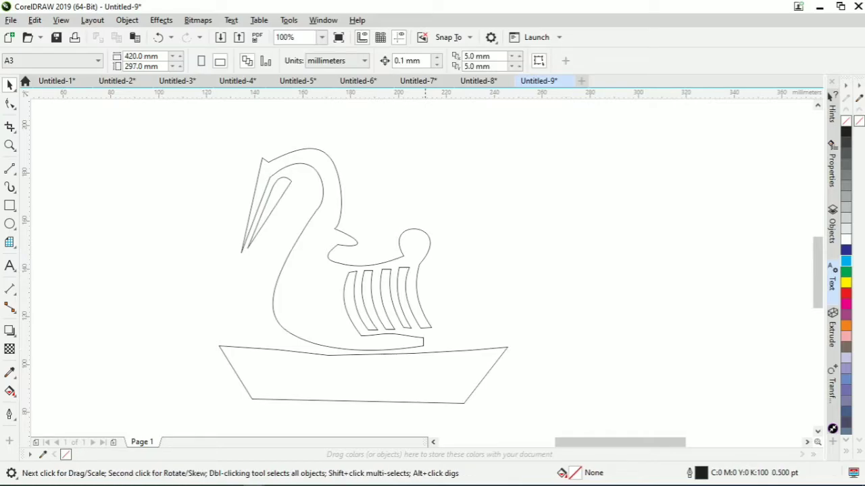
Draw a closed six-node strip about 10 mm wide and 44 mm high directly behind the tail and wing
{"action": "left_click", "coordinate": [9, 169]}
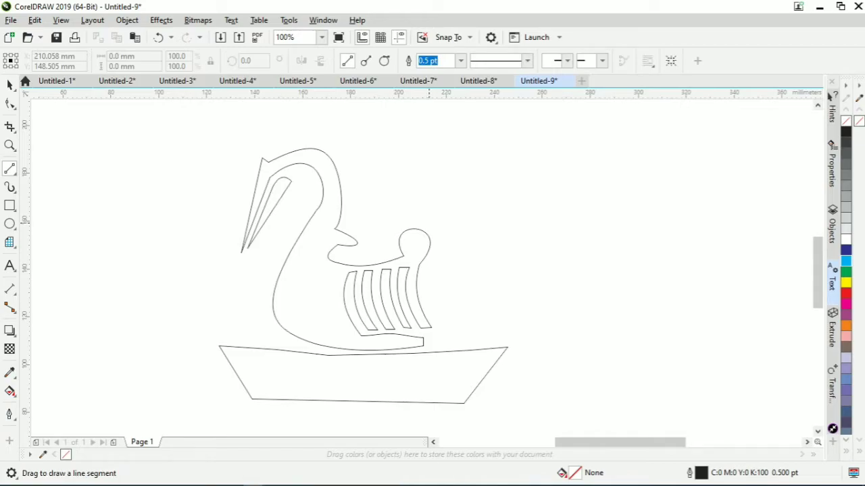
{"action": "left_click_drag", "start_coordinate": [428, 219], "coordinate": [429, 253]}
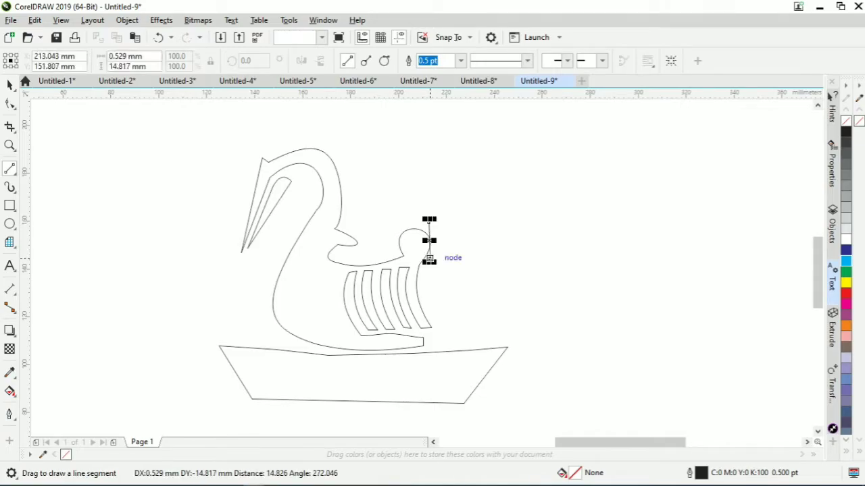
{"action": "mouse_move", "coordinate": [430, 290]}
{"action": "left_mouse_down"}
{"action": "mouse_move", "coordinate": [432, 326]}
{"action": "mouse_move", "coordinate": [452, 327]}
{"action": "mouse_move", "coordinate": [446, 221]}
{"action": "mouse_move", "coordinate": [428, 220]}
{"action": "left_mouse_up"}
{"action": "key", "text": "Up"}
{"action": "key", "text": "Up"}
{"action": "key", "text": "Up"}
{"action": "key", "text": "Up"}
{"action": "key", "text": "Up"}
{"action": "key", "text": "Up"}
{"action": "key", "text": "Up"}
Convert the strip behind the tail to curves and bend it into a wavy feather with rounded ends
{"action": "key", "text": "F10"}
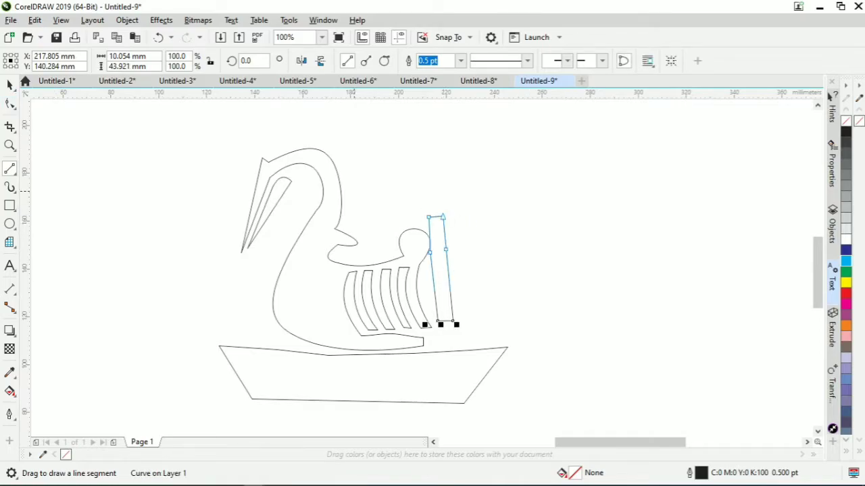
{"action": "left_click", "coordinate": [437, 216]}
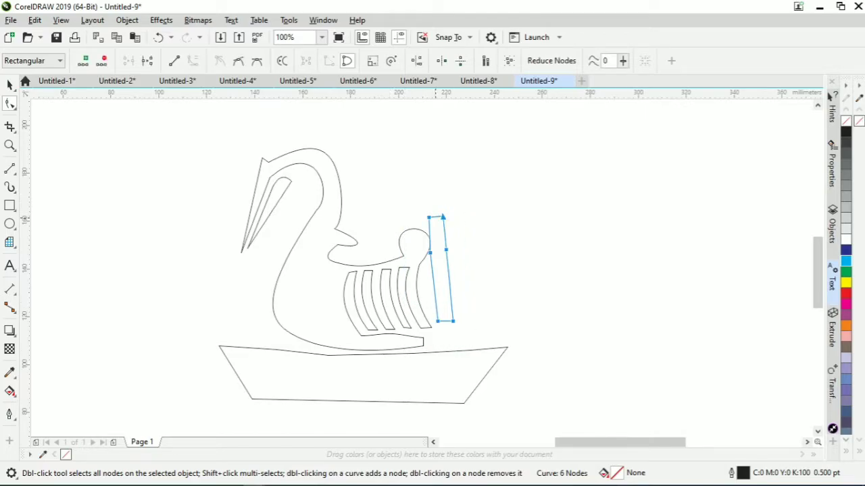
{"action": "right_click", "coordinate": [430, 218]}
{"action": "key", "text": "Escape"}
{"action": "left_click_drag", "start_coordinate": [436, 216], "coordinate": [452, 231]}
{"action": "double_click", "coordinate": [429, 234]}
Mirror the small bird copy, about 16 by 15 mm, horizontally and place it above the hull's front end beside the large bird's breast
{"action": "left_click_drag", "start_coordinate": [61, 355], "coordinate": [240, 327]}
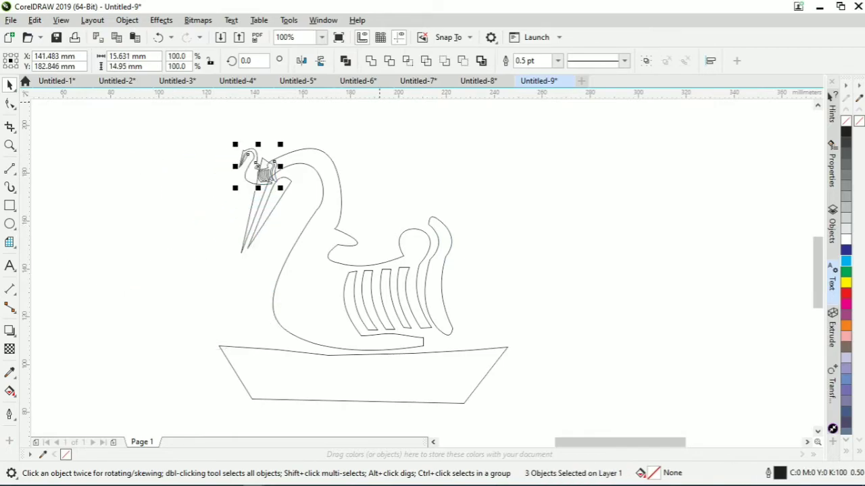
{"action": "left_click", "coordinate": [302, 61]}
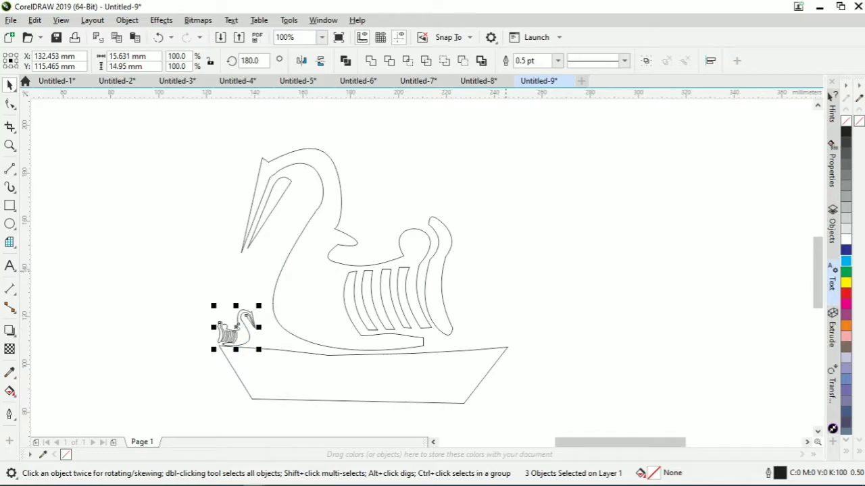
{"action": "left_click", "coordinate": [506, 267]}
{"action": "left_click", "coordinate": [238, 327]}
{"action": "left_click_drag", "start_coordinate": [237, 328], "coordinate": [223, 312]}
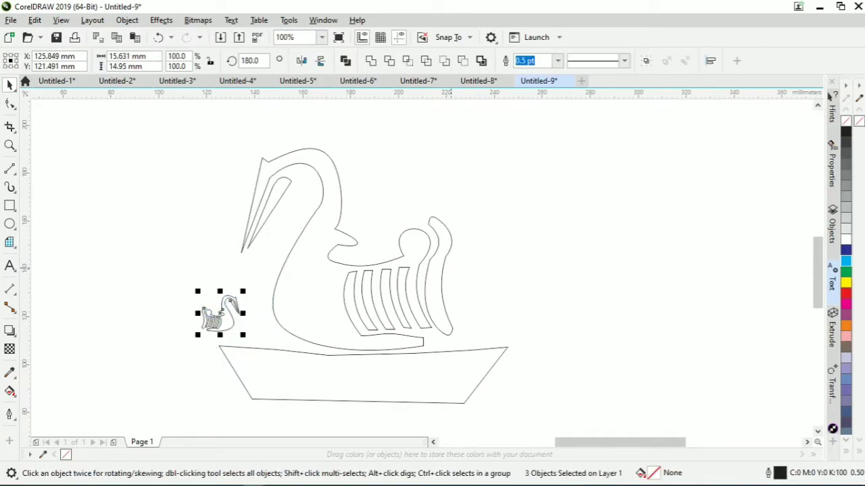
Fill the small bird copy with black and draw an upright elliptical eye about 1 by 2.4 mm at the large bird's beak base
{"action": "left_click", "coordinate": [846, 132]}
{"action": "left_click", "coordinate": [331, 317]}
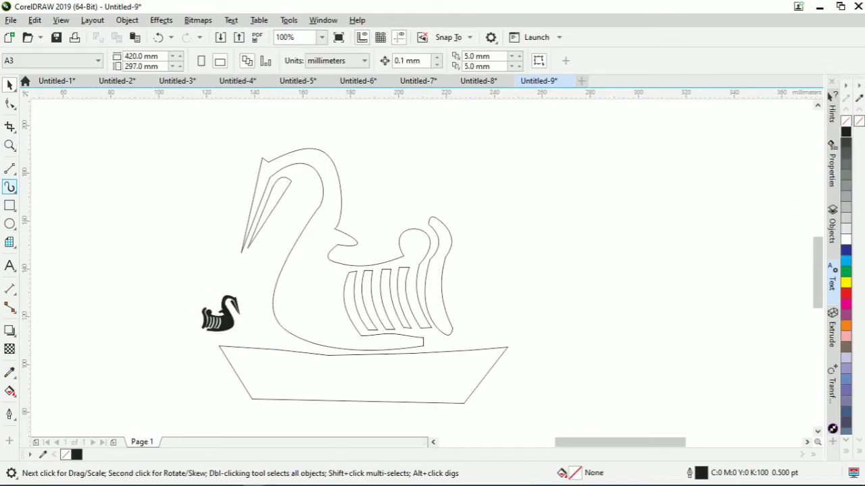
{"action": "left_click", "coordinate": [10, 224]}
{"action": "left_click_drag", "start_coordinate": [262, 175], "coordinate": [265, 182]}
{"action": "left_click", "coordinate": [305, 169]}
Fill the large bird's body with black and its elliptical eye with white
{"action": "key", "text": "space"}
{"action": "left_click", "coordinate": [295, 154]}
{"action": "left_click", "coordinate": [846, 132]}
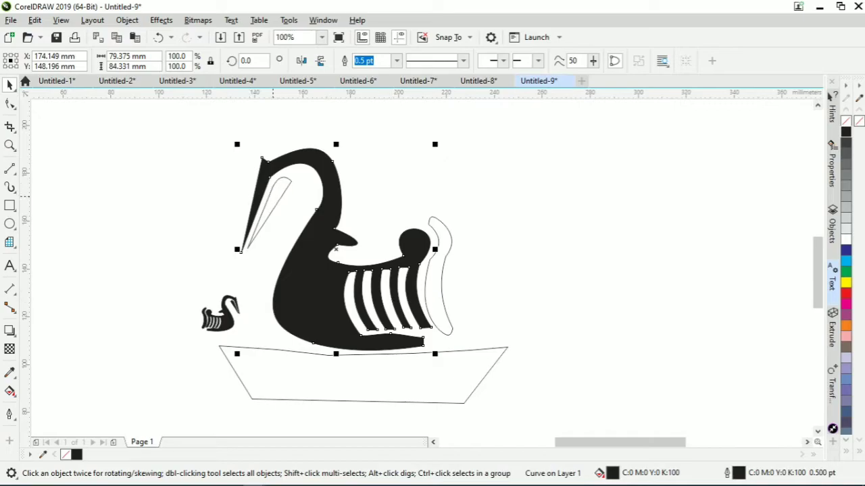
{"action": "key", "text": "Escape"}
{"action": "left_click", "coordinate": [266, 174]}
{"action": "left_click", "coordinate": [264, 178]}
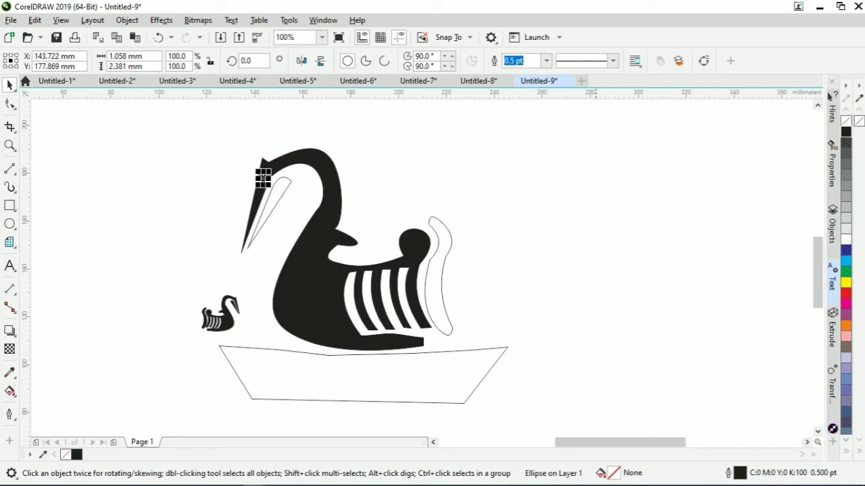
{"action": "key", "text": "Escape"}
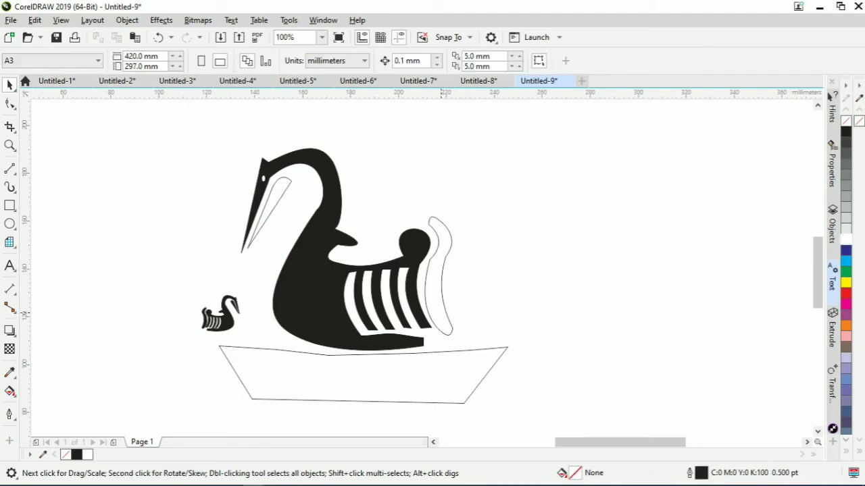
Fill the large bird's lower beak with black and shift it slightly closer to the upper beak
{"action": "left_click", "coordinate": [273, 193]}
{"action": "left_click", "coordinate": [845, 132]}
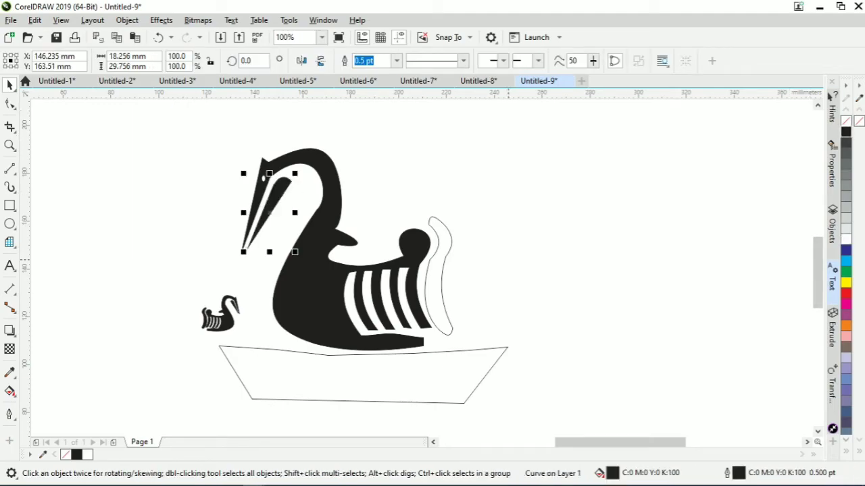
{"action": "left_click", "coordinate": [140, 199]}
{"action": "left_click", "coordinate": [276, 191]}
{"action": "key", "text": "Left"}
{"action": "key", "text": "Left"}
{"action": "key", "text": "Left"}
{"action": "key", "text": "Left"}
{"action": "key", "text": "Left"}
{"action": "key", "text": "Left"}
{"action": "key", "text": "Left"}
{"action": "left_click_drag", "start_coordinate": [288, 181], "coordinate": [288, 177]}
Fill the wavy feather behind the large bird's tail with black
{"action": "left_click", "coordinate": [443, 270]}
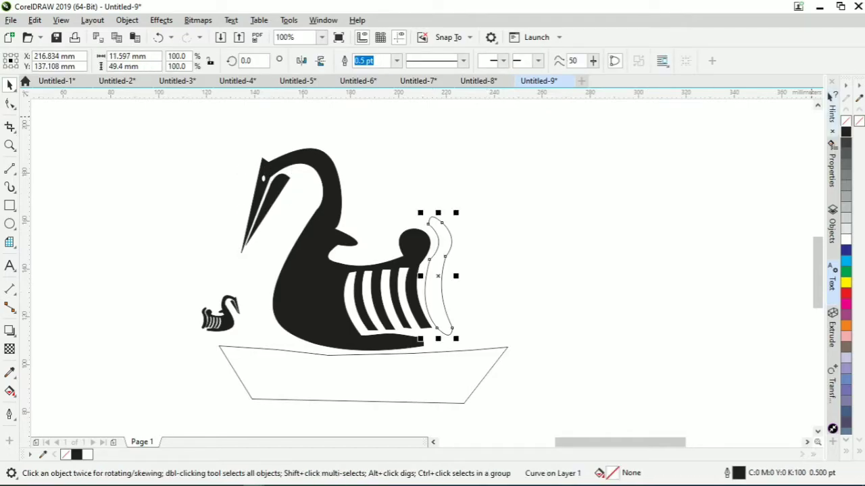
{"action": "left_click", "coordinate": [846, 132]}
{"action": "left_click", "coordinate": [536, 271]}
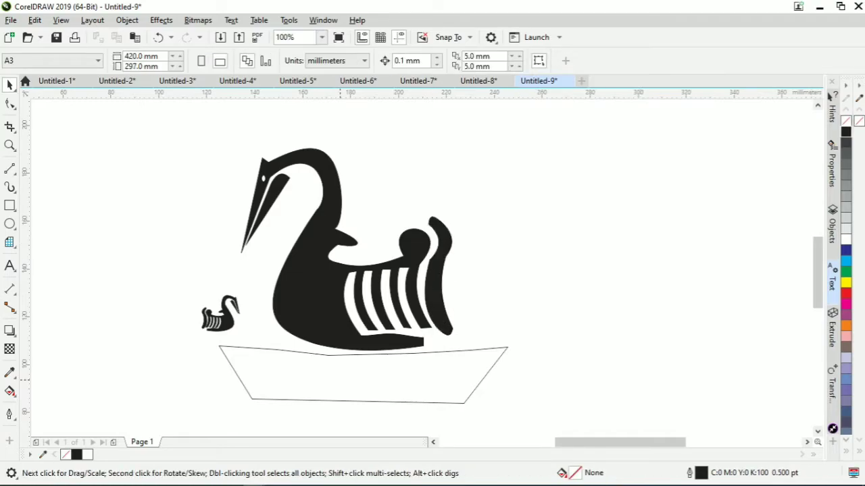
Convert the hull's segments to curves and bend its two ends and underside into a rounded bowl
{"action": "left_click", "coordinate": [10, 103]}
{"action": "left_click", "coordinate": [227, 360]}
{"action": "left_click_drag", "start_coordinate": [201, 335], "coordinate": [537, 424]}
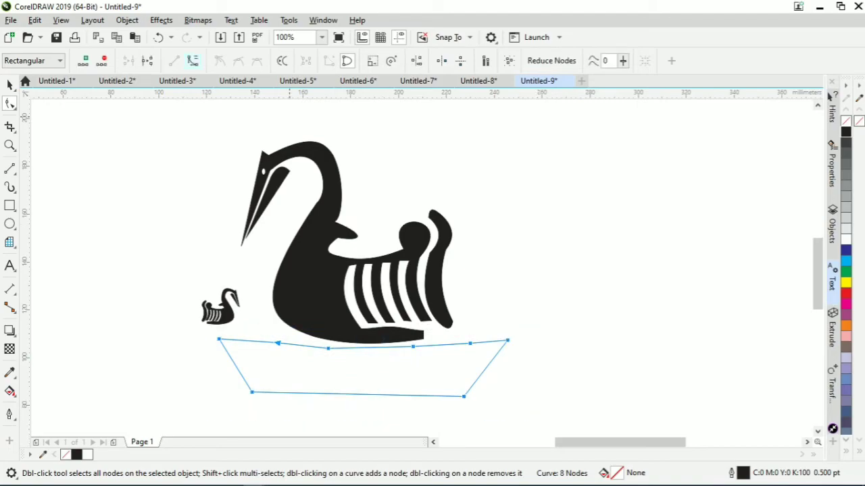
{"action": "left_click_drag", "start_coordinate": [235, 366], "coordinate": [227, 370]}
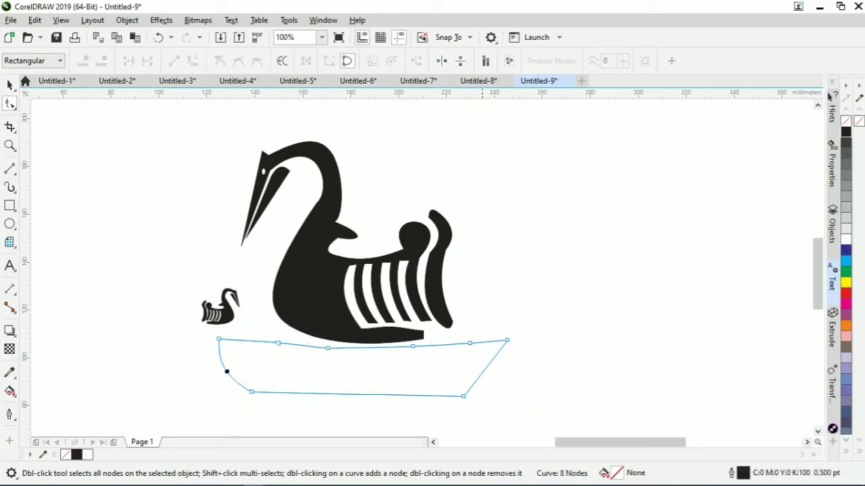
{"action": "left_click_drag", "start_coordinate": [486, 368], "coordinate": [489, 374]}
{"action": "left_click_drag", "start_coordinate": [346, 394], "coordinate": [402, 427]}
{"action": "left_click_drag", "start_coordinate": [318, 416], "coordinate": [304, 423]}
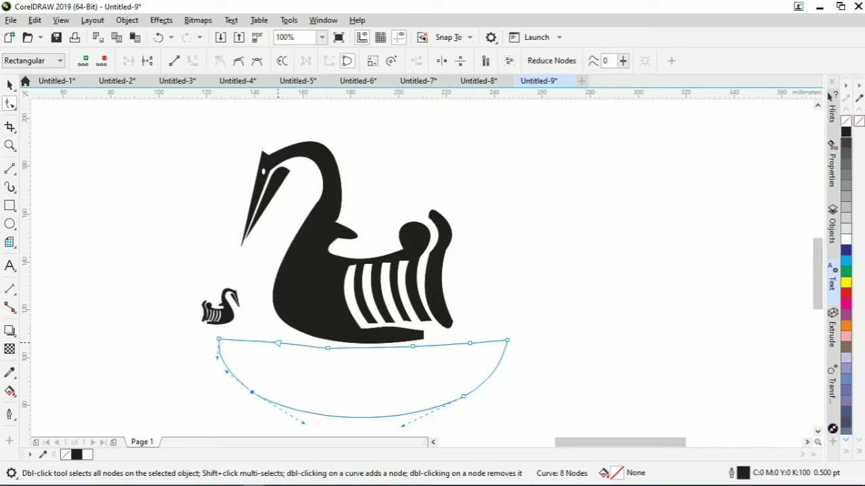
Bend the segments of the hull's upper edge into waves and fill the shape with cyan
{"action": "left_click_drag", "start_coordinate": [277, 343], "coordinate": [277, 351]}
{"action": "left_click_drag", "start_coordinate": [356, 347], "coordinate": [358, 357]}
{"action": "left_click_drag", "start_coordinate": [434, 352], "coordinate": [481, 346]}
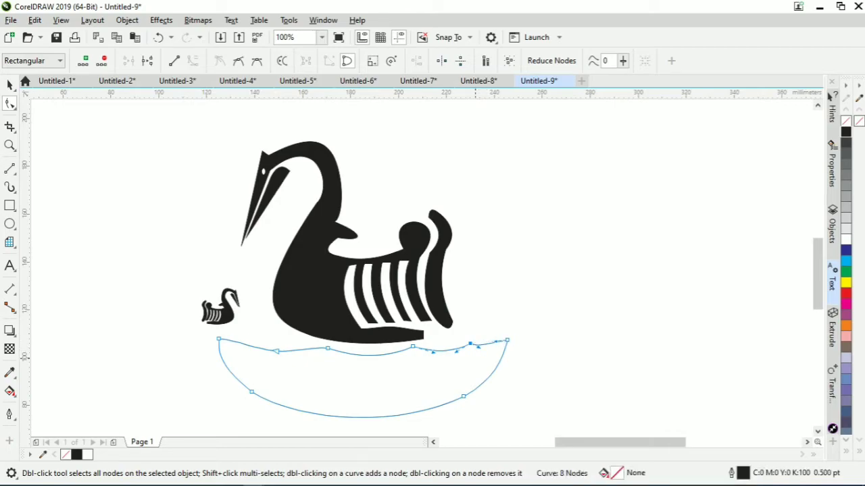
{"action": "left_click", "coordinate": [475, 358]}
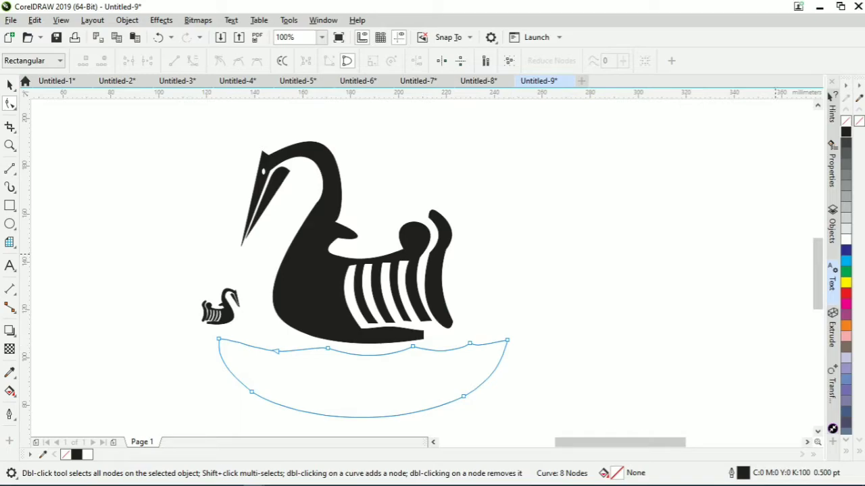
{"action": "left_click", "coordinate": [846, 260]}
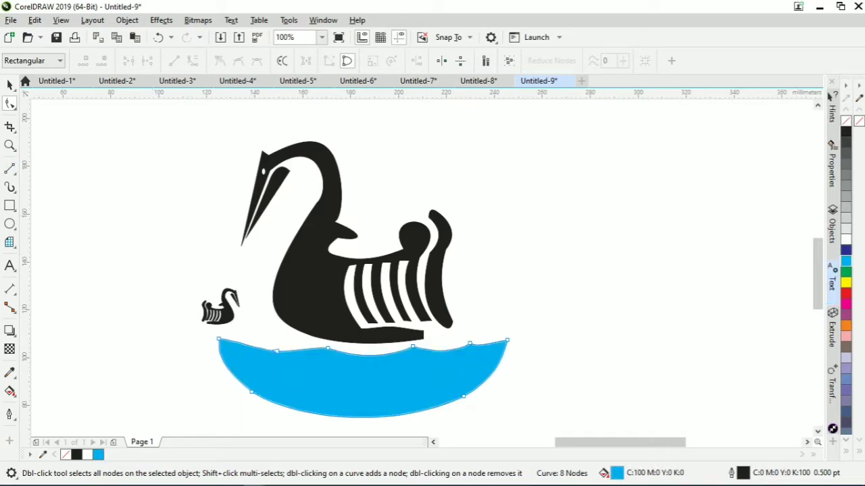
Draw an open six-node line about 117 mm wide across the hull below its upper edge and convert its segments to curves
{"action": "left_click", "coordinate": [9, 169]}
{"action": "mouse_move", "coordinate": [219, 351]}
{"action": "left_mouse_down"}
{"action": "mouse_move", "coordinate": [269, 364]}
{"action": "mouse_move", "coordinate": [368, 368]}
{"action": "mouse_move", "coordinate": [500, 358]}
{"action": "left_mouse_up"}
{"action": "left_click", "coordinate": [10, 103]}
{"action": "mouse_move", "coordinate": [177, 323]}
{"action": "left_mouse_down"}
{"action": "mouse_move", "coordinate": [250, 359]}
{"action": "mouse_move", "coordinate": [550, 393]}
{"action": "left_mouse_up"}
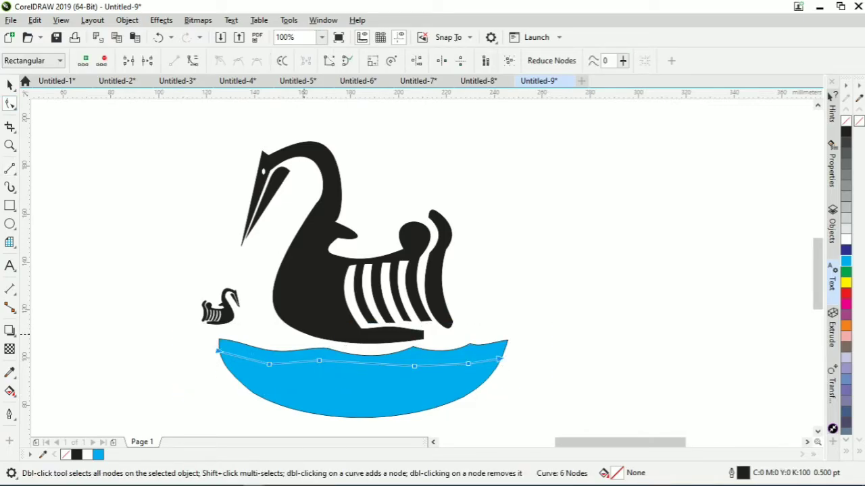
{"action": "left_click", "coordinate": [192, 61]}
Add a node near the line's front end and bend the segments into gentle waves
{"action": "double_click", "coordinate": [246, 358]}
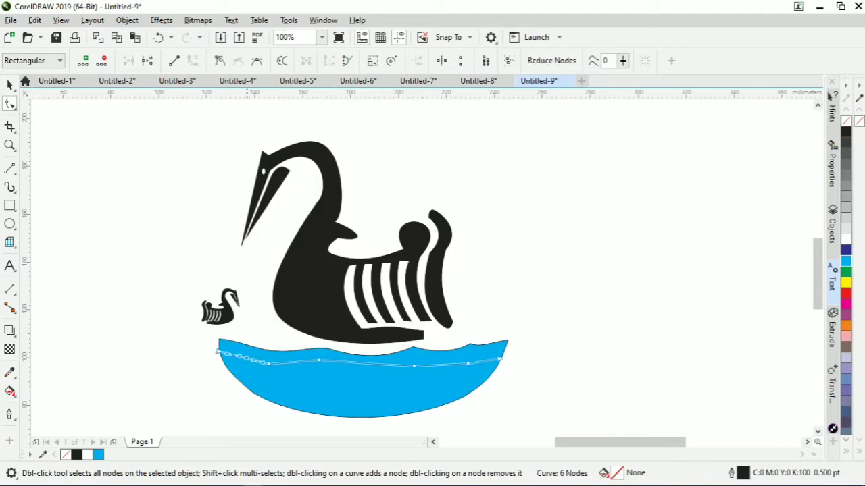
{"action": "left_click", "coordinate": [269, 364]}
{"action": "left_click_drag", "start_coordinate": [285, 363], "coordinate": [285, 368]}
{"action": "left_click", "coordinate": [318, 361]}
{"action": "left_click_drag", "start_coordinate": [351, 363], "coordinate": [483, 365]}
{"action": "left_click", "coordinate": [467, 363]}
{"action": "left_click", "coordinate": [722, 235]}
Give the wavy line a white outline and fill, with an outline width of 3.0 pt
{"action": "right_click", "coordinate": [846, 239]}
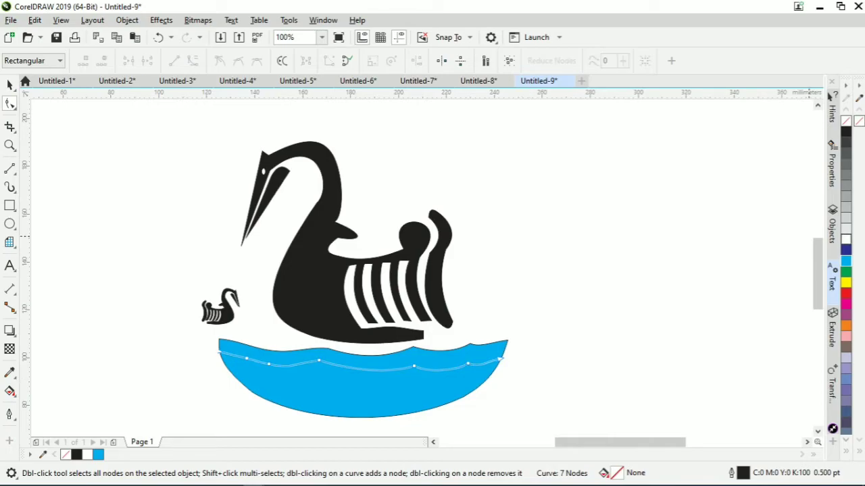
{"action": "left_click", "coordinate": [845, 239]}
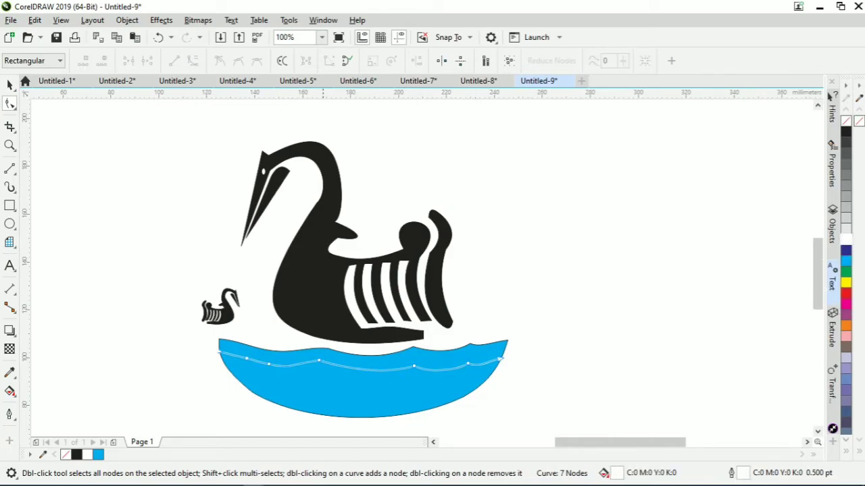
{"action": "key", "text": "space"}
{"action": "left_click", "coordinate": [397, 60]}
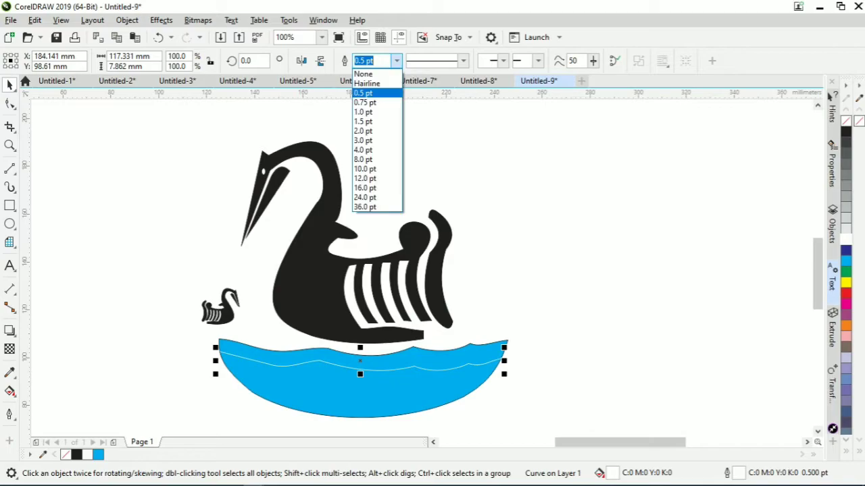
{"action": "left_click", "coordinate": [375, 151]}
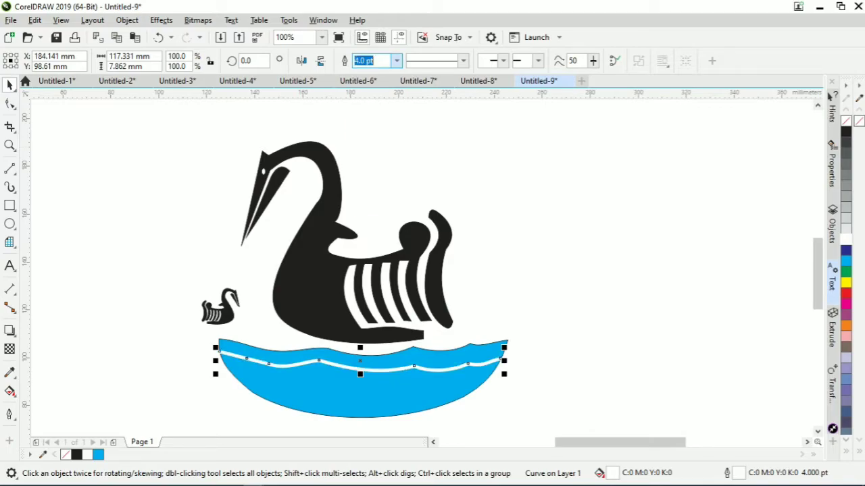
{"action": "left_click", "coordinate": [396, 61]}
{"action": "left_click", "coordinate": [372, 139]}
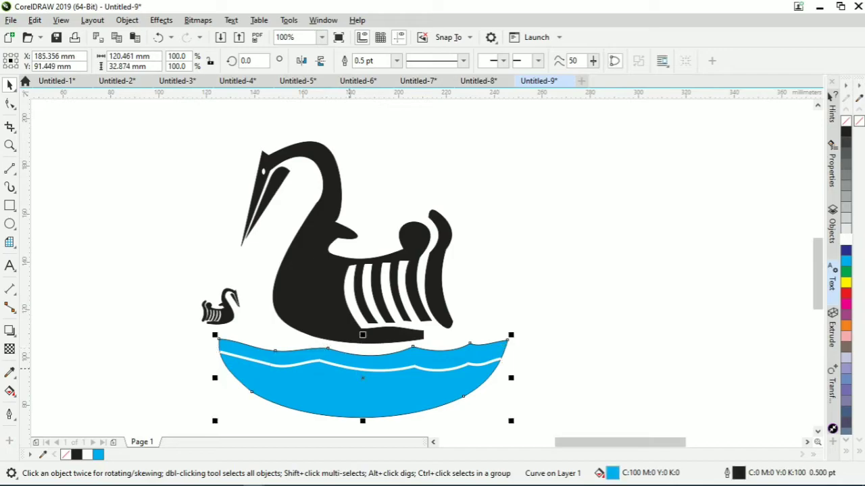
Place a copy of the white wave about 5.6 mm higher and adjust its nodes to follow the hull's upper edge
{"action": "left_click_drag", "start_coordinate": [360, 369], "coordinate": [361, 348]}
{"action": "right_click", "coordinate": [361, 348]}
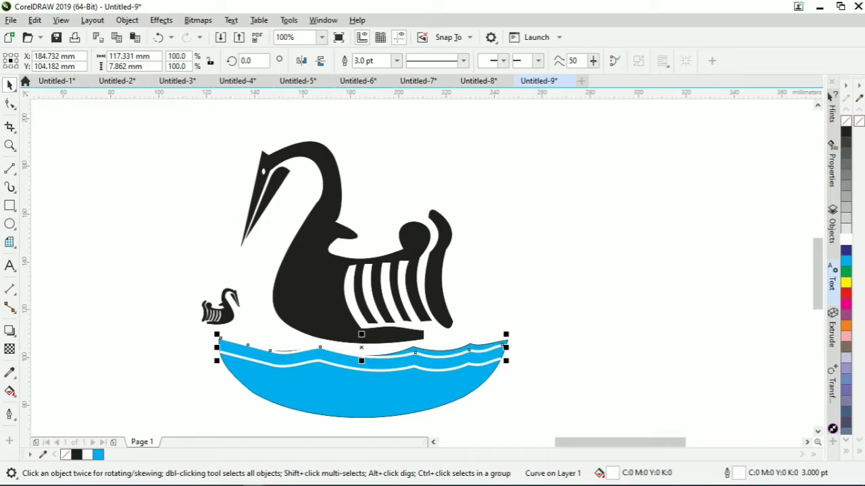
{"action": "left_click", "coordinate": [10, 103]}
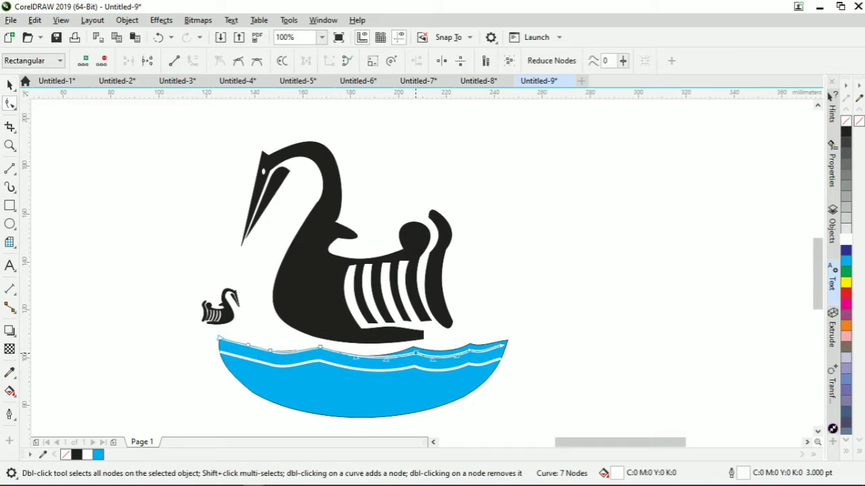
{"action": "left_click_drag", "start_coordinate": [469, 351], "coordinate": [507, 341]}
{"action": "left_click_drag", "start_coordinate": [220, 337], "coordinate": [219, 339]}
{"action": "left_click", "coordinate": [200, 344]}
{"action": "left_click", "coordinate": [269, 350]}
{"action": "left_click_drag", "start_coordinate": [305, 356], "coordinate": [304, 352]}
{"action": "left_click", "coordinate": [349, 366]}
{"action": "left_click", "coordinate": [350, 366]}
Place two copies of the white wave line below the original, spaced down the hull
{"action": "left_click", "coordinate": [10, 85]}
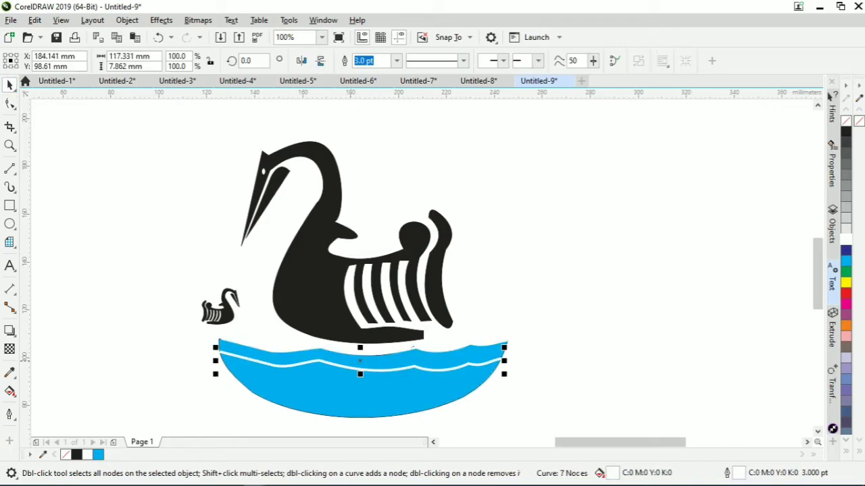
{"action": "left_click_drag", "start_coordinate": [359, 382], "coordinate": [360, 393]}
{"action": "right_click", "coordinate": [363, 379]}
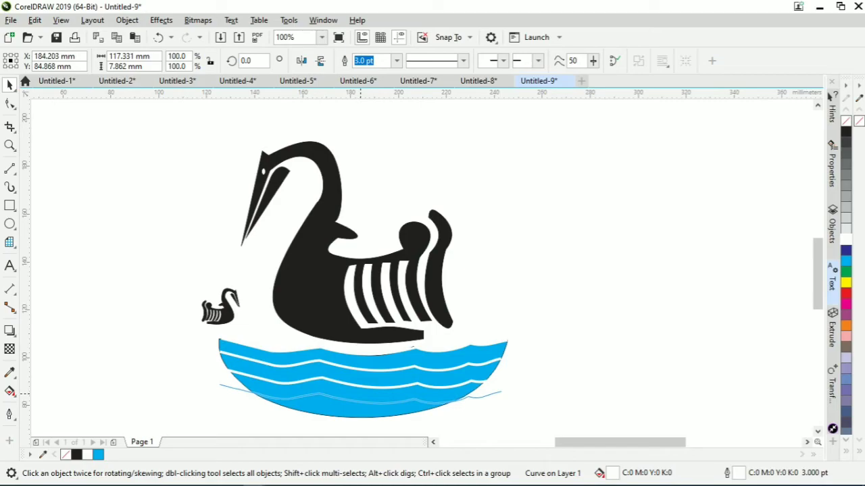
PowerClip the two lower white wave lines inside the cyan hull shape
{"action": "right_click", "coordinate": [313, 380]}
{"action": "left_click", "coordinate": [385, 158]}
{"action": "left_click", "coordinate": [378, 365]}
{"action": "left_click", "coordinate": [361, 401]}
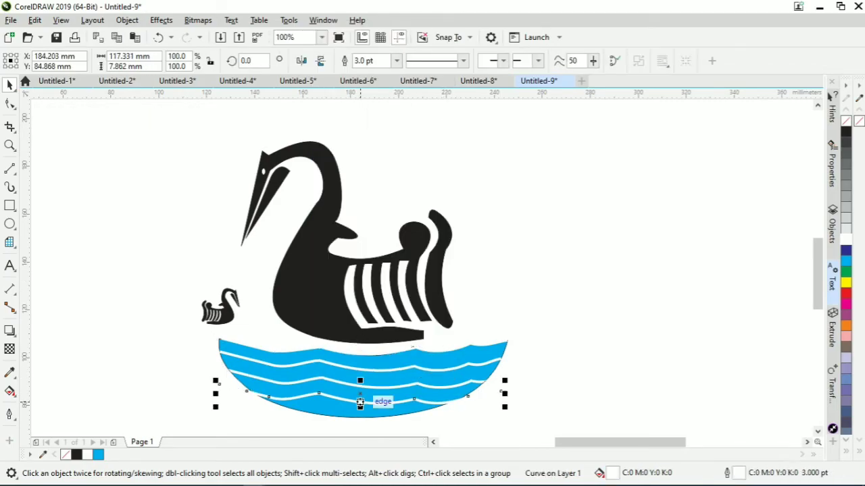
{"action": "right_click", "coordinate": [361, 401]}
{"action": "left_click", "coordinate": [412, 181]}
{"action": "left_click", "coordinate": [396, 409]}
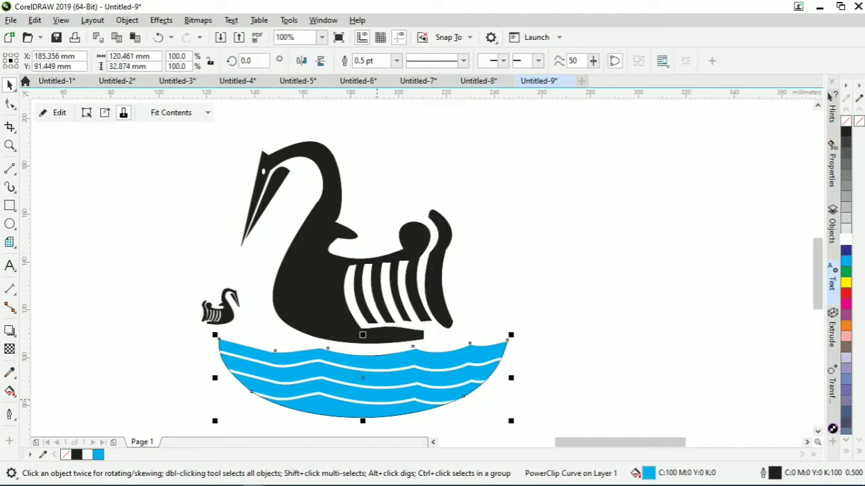
Change the hull shape's outline color to cyan
{"action": "left_click", "coordinate": [377, 414]}
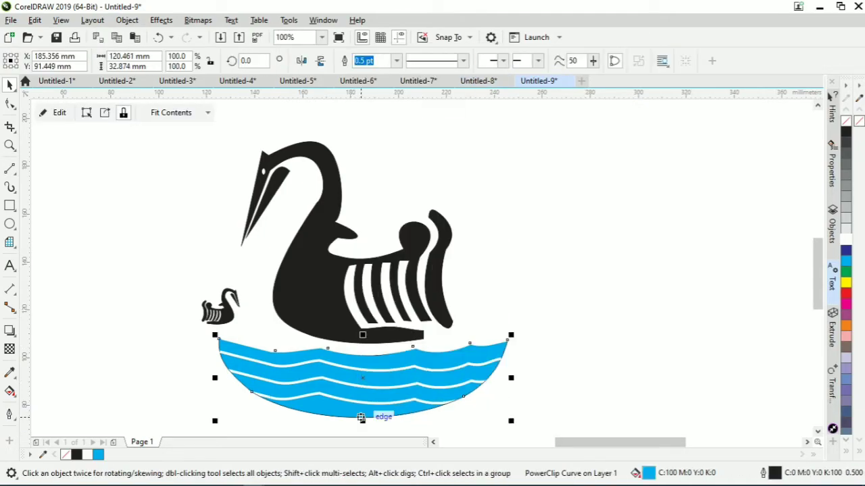
{"action": "right_click", "coordinate": [846, 261]}
{"action": "left_click", "coordinate": [594, 318]}
Move the small bird's body down onto the front end of the water
{"action": "left_click_drag", "start_coordinate": [219, 311], "coordinate": [237, 331]}
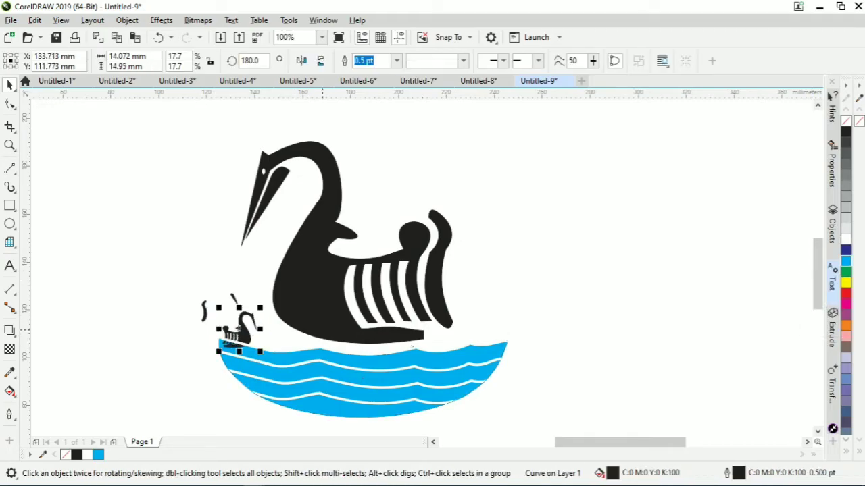
Try to PowerClip the small bird's body inside the white wave line across the water, and undo it
{"action": "right_click", "coordinate": [240, 331]}
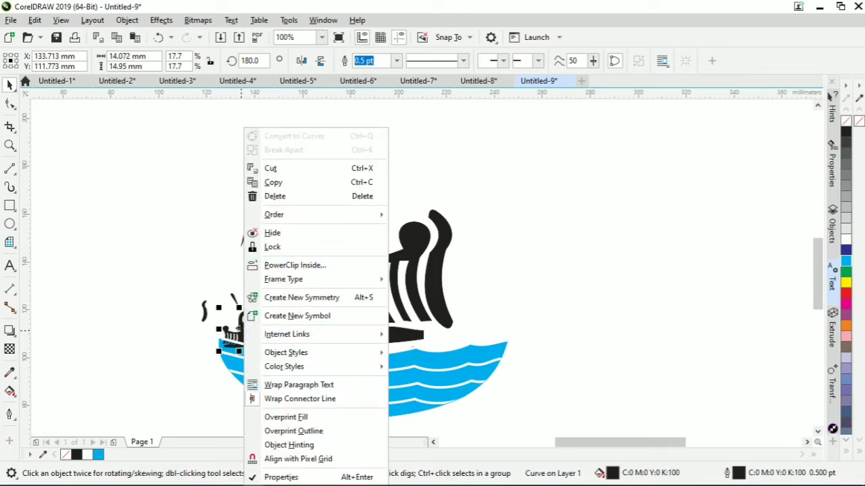
{"action": "left_click", "coordinate": [299, 264]}
{"action": "left_click", "coordinate": [270, 361]}
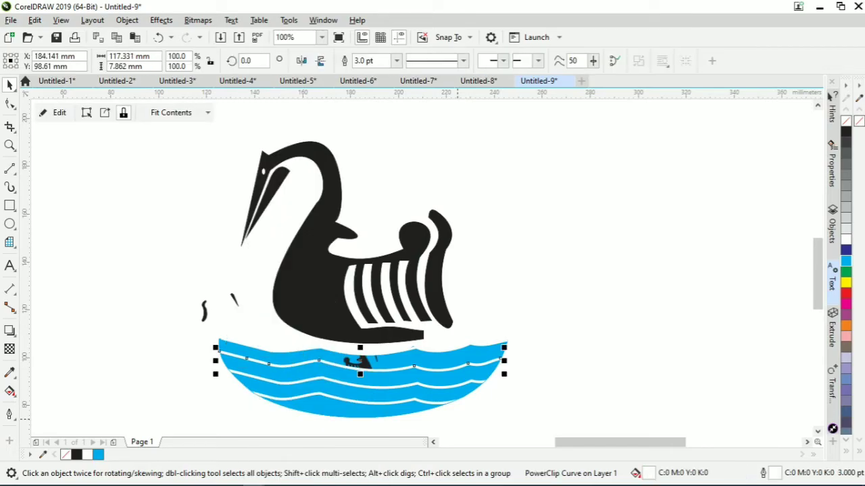
{"action": "key", "text": "ctrl+z"}
Send the small bird's body behind the water and raise it 1 mm
{"action": "right_click", "coordinate": [239, 331]}
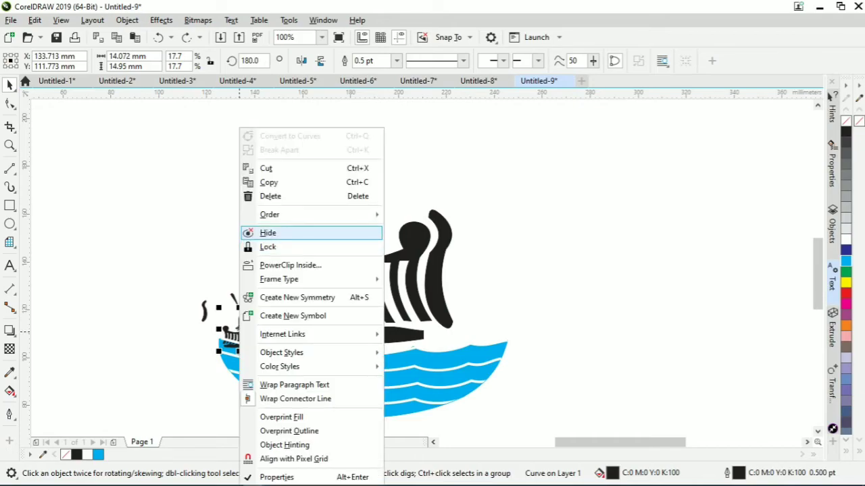
{"action": "mouse_move", "coordinate": [311, 214]}
{"action": "left_click", "coordinate": [429, 230]}
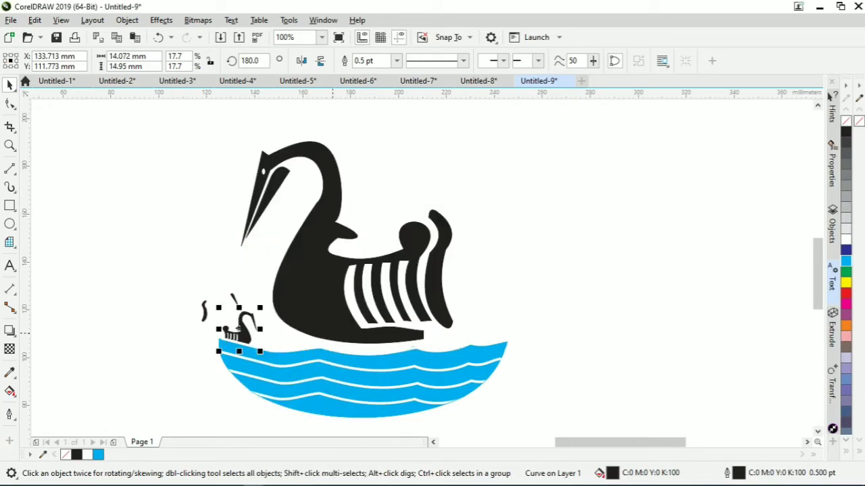
{"action": "key", "text": "Up"}
{"action": "key", "text": "Up"}
{"action": "key", "text": "Up"}
{"action": "key", "text": "Up"}
{"action": "key", "text": "Up"}
{"action": "key", "text": "Up"}
{"action": "key", "text": "Up"}
{"action": "key", "text": "Up"}
{"action": "key", "text": "Up"}
{"action": "key", "text": "Up"}
{"action": "key", "text": "Up"}
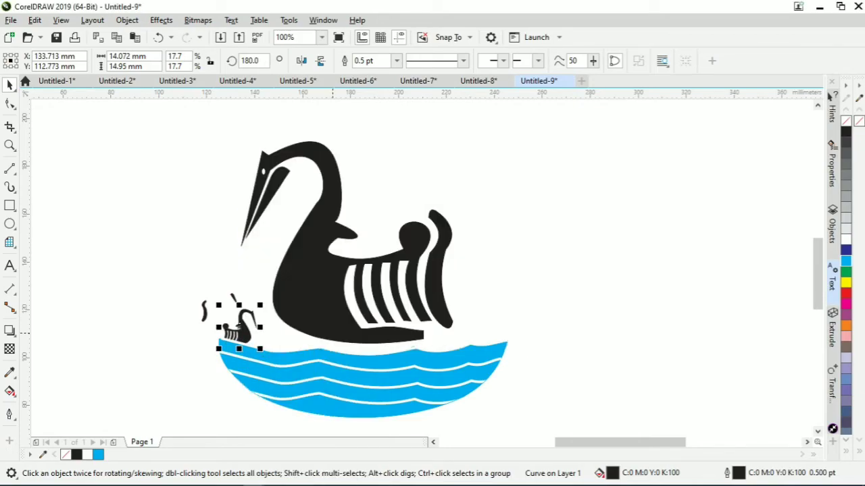
Try moving the large bird's body about 5.6 mm right and 6.6 mm down onto the water, and undo the move
{"action": "left_click", "coordinate": [317, 298]}
{"action": "left_click_drag", "start_coordinate": [317, 299], "coordinate": [331, 314]}
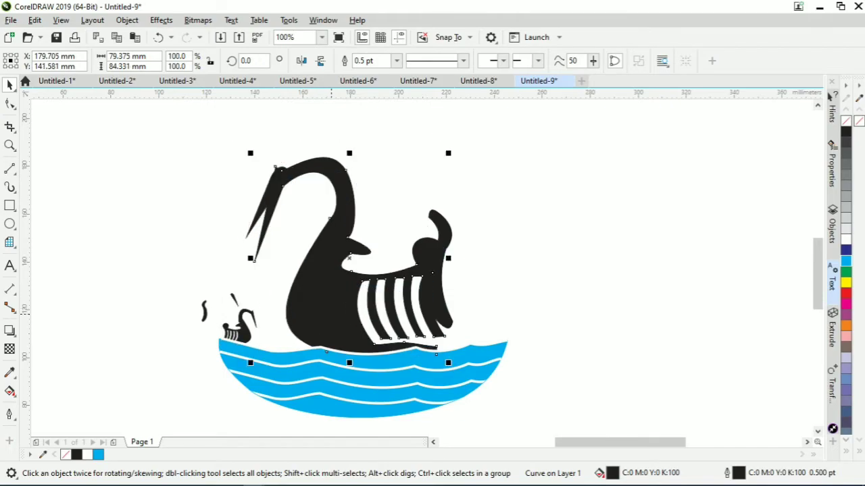
{"action": "right_click", "coordinate": [336, 314]}
{"action": "key", "text": "Escape"}
{"action": "key", "text": "ctrl+z"}
{"action": "key", "text": "Escape"}
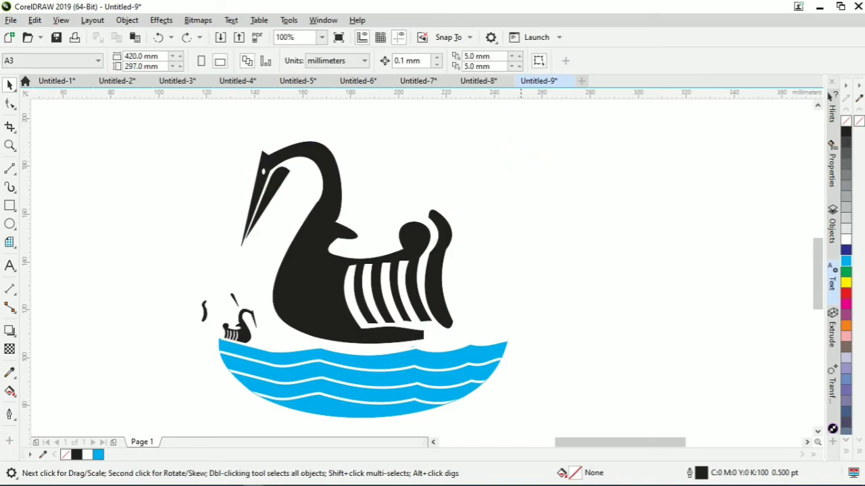
Group the large bird's eye, body, lower beak and tail strip
{"action": "left_click", "coordinate": [266, 166]}
{"action": "key", "text": "Escape"}
{"action": "left_click", "coordinate": [264, 171]}
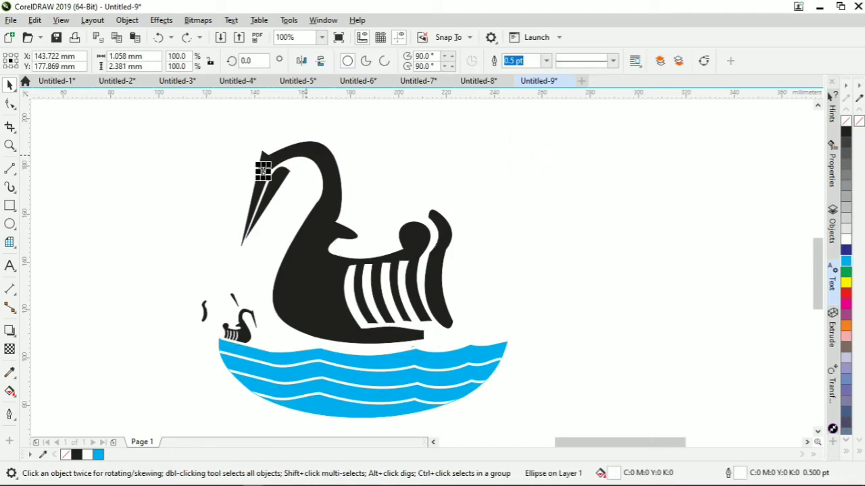
{"action": "left_click", "coordinate": [305, 152], "text": "shift"}
{"action": "left_click", "coordinate": [277, 186], "text": "shift"}
{"action": "left_click", "coordinate": [440, 241], "text": "shift"}
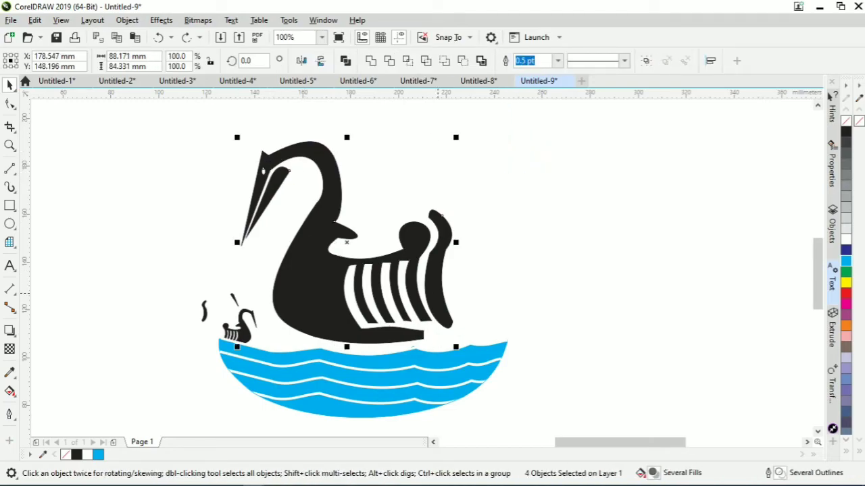
{"action": "key", "text": "ctrl+g"}
Lower the large bird onto the water, send it behind the water, and shift it 5 mm right and 3.5 mm up
{"action": "left_click_drag", "start_coordinate": [347, 240], "coordinate": [349, 258]}
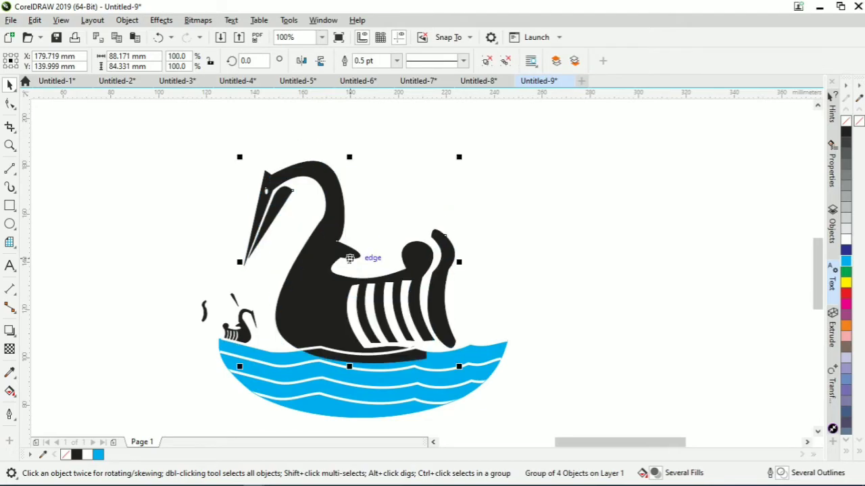
{"action": "right_click", "coordinate": [319, 270]}
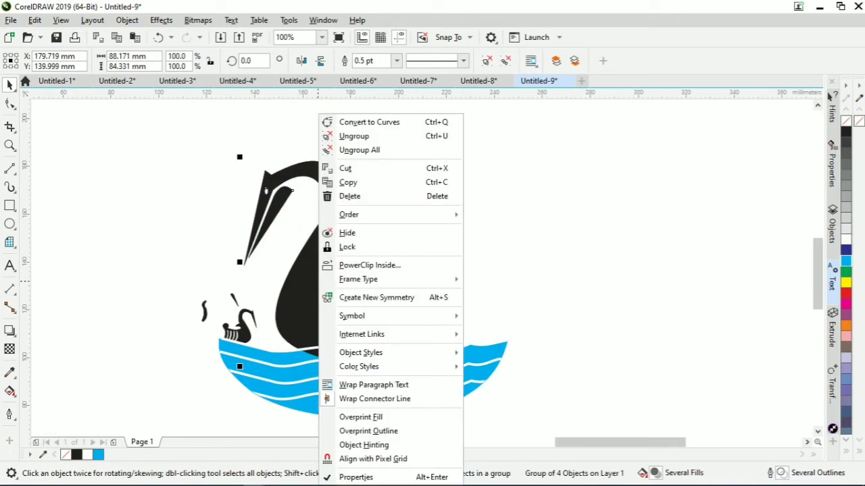
{"action": "mouse_move", "coordinate": [392, 215]}
{"action": "left_click", "coordinate": [508, 231]}
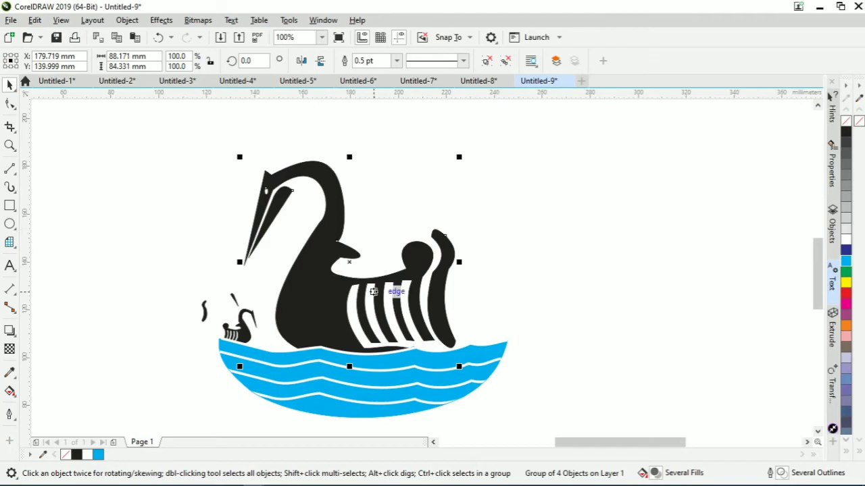
{"action": "left_click_drag", "start_coordinate": [373, 291], "coordinate": [375, 292]}
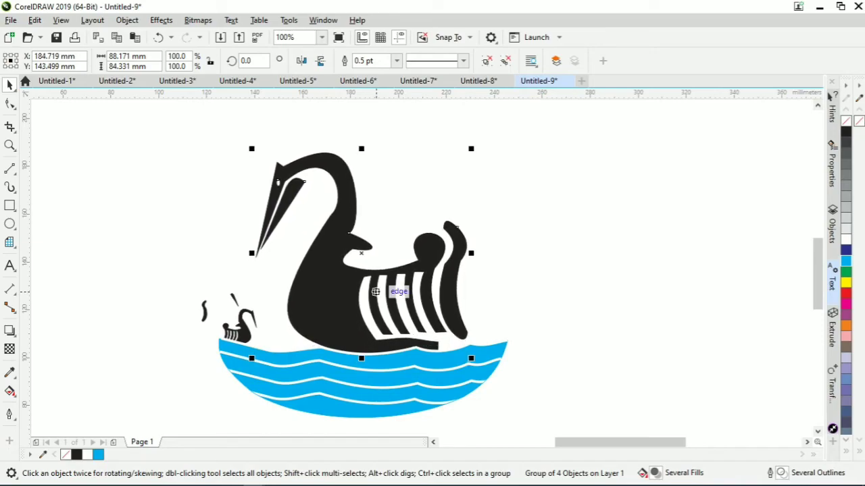
{"action": "key", "text": "Escape"}
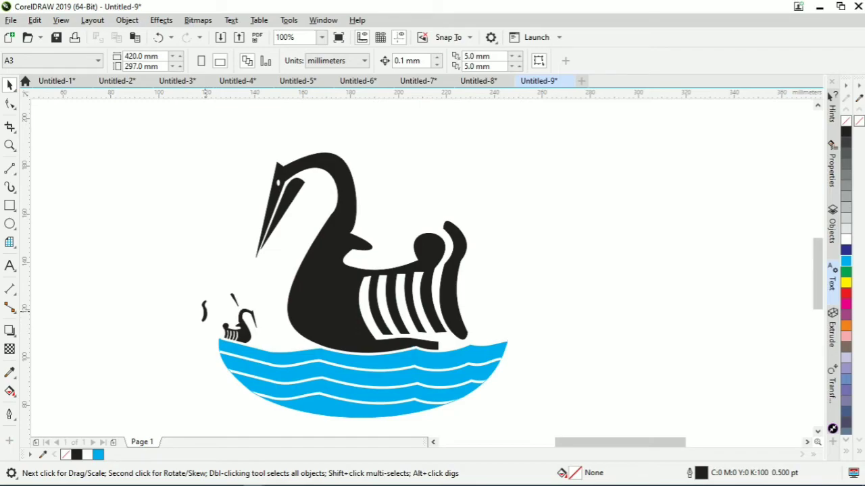
Fit the small bird's loose beak and tail pieces onto its body and group all of its parts
{"action": "left_click_drag", "start_coordinate": [231, 297], "coordinate": [224, 329]}
{"action": "left_click", "coordinate": [236, 309]}
{"action": "left_click", "coordinate": [187, 295]}
{"action": "left_click_drag", "start_coordinate": [187, 291], "coordinate": [278, 366]}
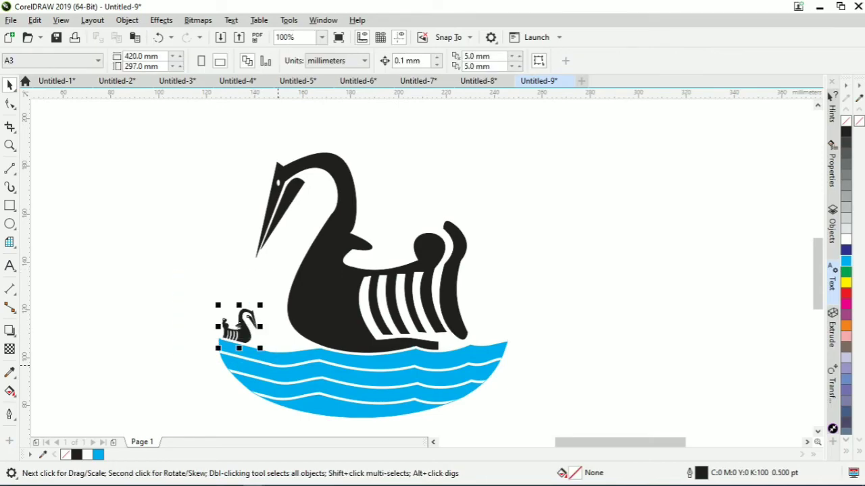
{"action": "key", "text": "ctrl+g"}
{"action": "key", "text": "Escape"}
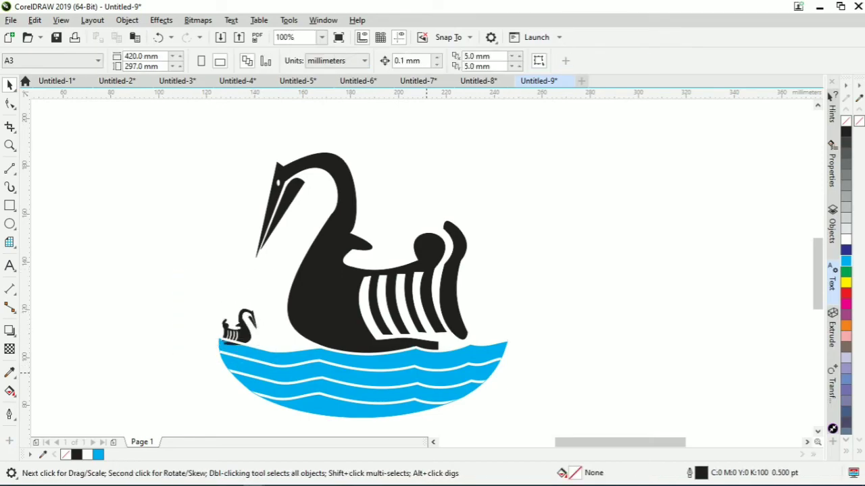
Send the grouped small bird behind the water
{"action": "right_click", "coordinate": [242, 324]}
{"action": "mouse_move", "coordinate": [290, 214]}
{"action": "left_click", "coordinate": [436, 229]}
{"action": "key", "text": "Escape"}
{"action": "left_click", "coordinate": [269, 371]}
{"action": "key", "text": "Escape"}
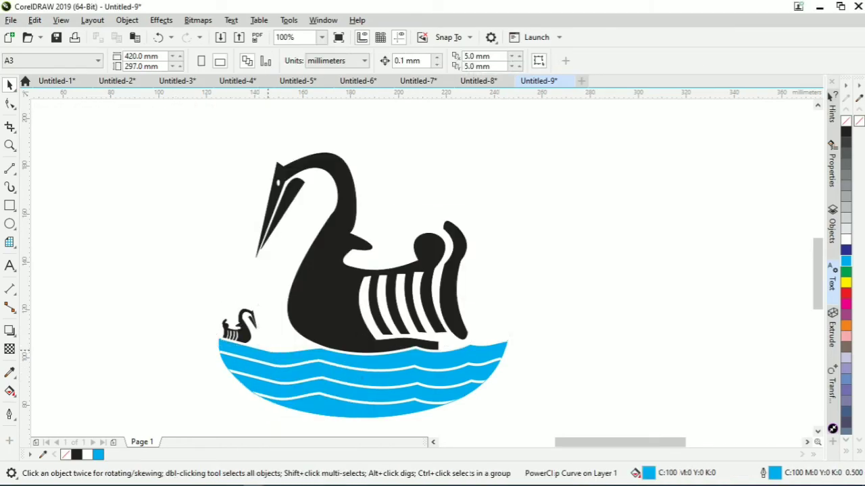
PowerClip the white wave line along the water's upper edge inside the cyan water shape
{"action": "left_click", "coordinate": [269, 351]}
{"action": "right_click", "coordinate": [270, 351]}
{"action": "left_click", "coordinate": [320, 266]}
{"action": "left_click", "coordinate": [286, 372]}
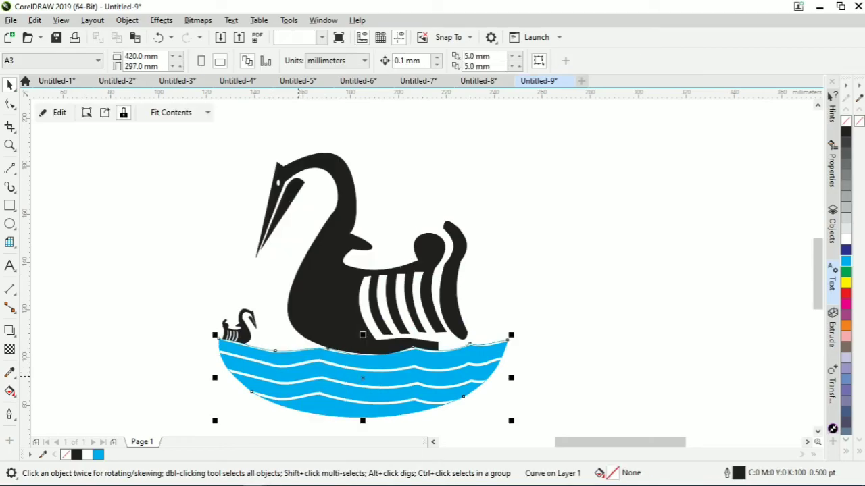
{"action": "right_click", "coordinate": [285, 365]}
{"action": "left_click", "coordinate": [333, 144]}
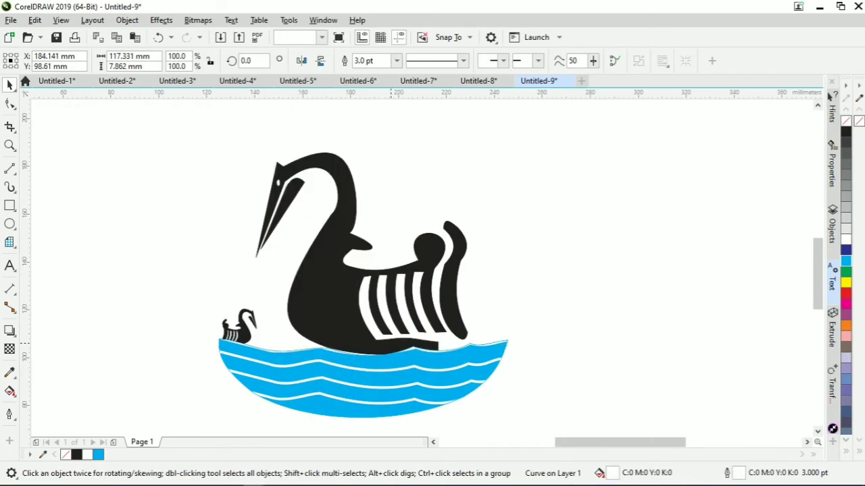
Group the water, the small bird and the large bird together
{"action": "left_click", "coordinate": [285, 378]}
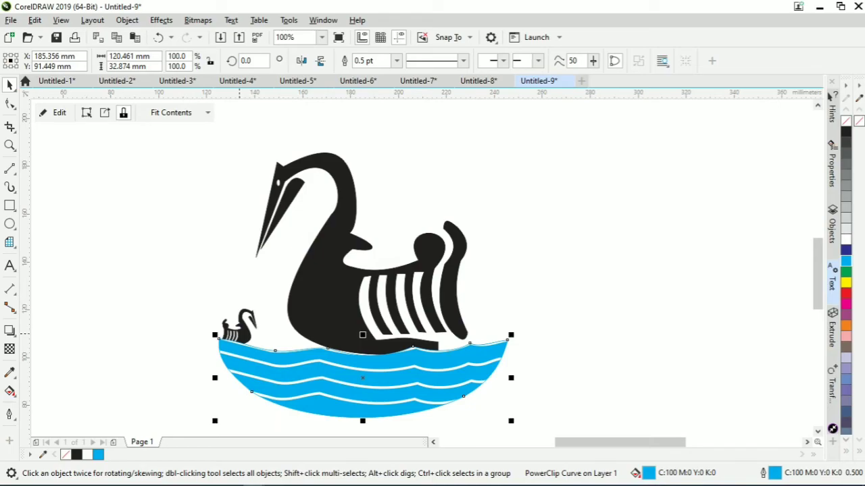
{"action": "left_click", "coordinate": [237, 333], "text": "shift"}
{"action": "left_click", "coordinate": [357, 289], "text": "shift"}
{"action": "key", "text": "ctrl+g"}
{"action": "key", "text": "ctrl+g"}
Move the grouped logo about 78 mm to the right
{"action": "left_click_drag", "start_coordinate": [359, 289], "coordinate": [473, 276]}
{"action": "left_click", "coordinate": [533, 269]}
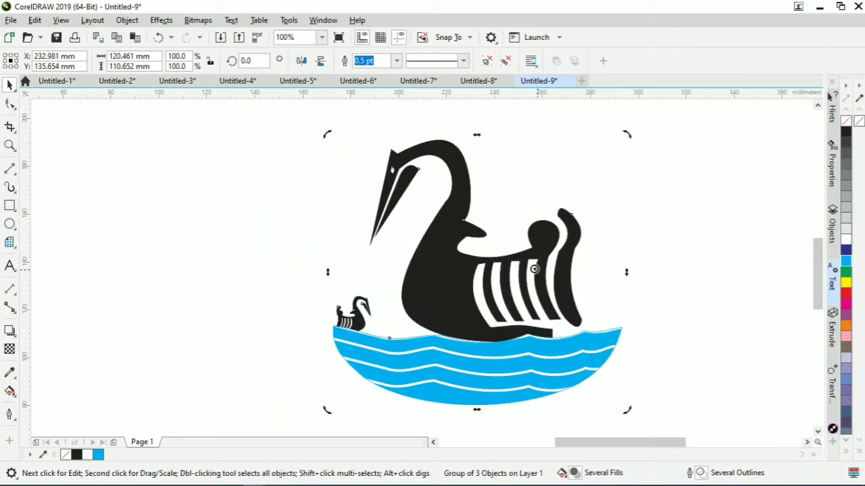
{"action": "left_click_drag", "start_coordinate": [533, 268], "coordinate": [606, 268]}
{"action": "key", "text": "Escape"}
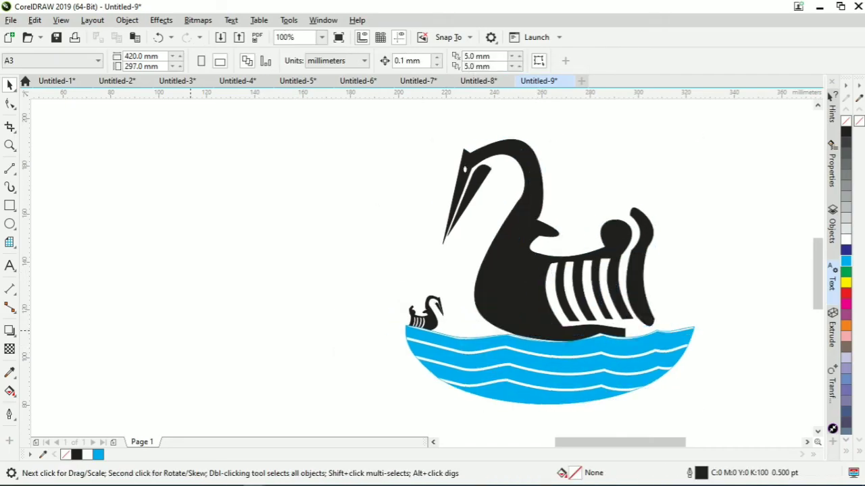
Add the artistic text GUACA in the empty area left of the logo and make it bold
{"action": "left_click", "coordinate": [10, 266]}
{"action": "left_click", "coordinate": [176, 271]}
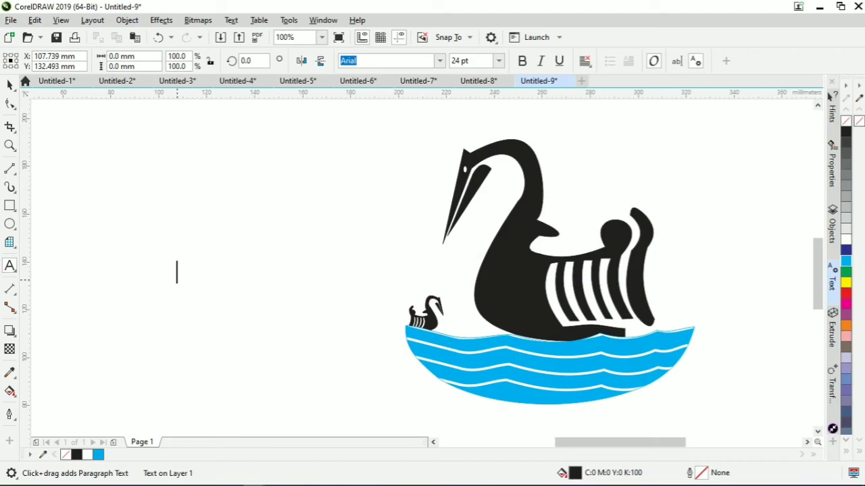
{"action": "type", "text": "GUACA"}
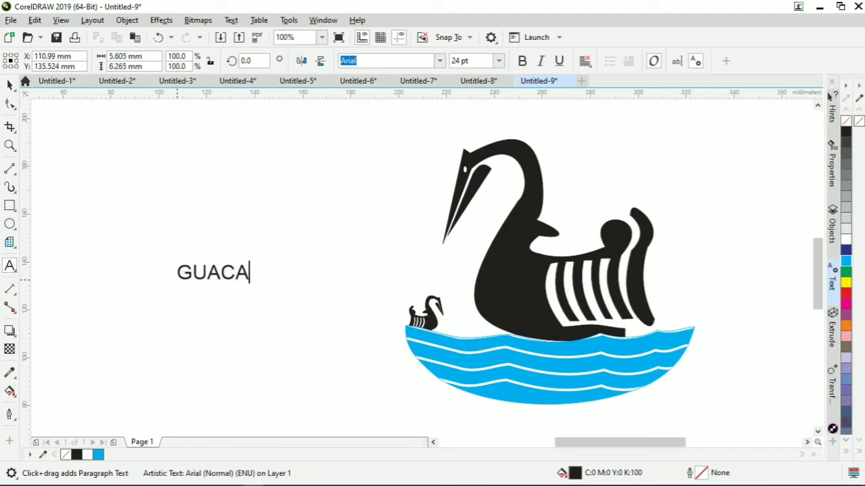
{"action": "left_click_drag", "start_coordinate": [249, 272], "coordinate": [177, 272]}
{"action": "left_click", "coordinate": [522, 61]}
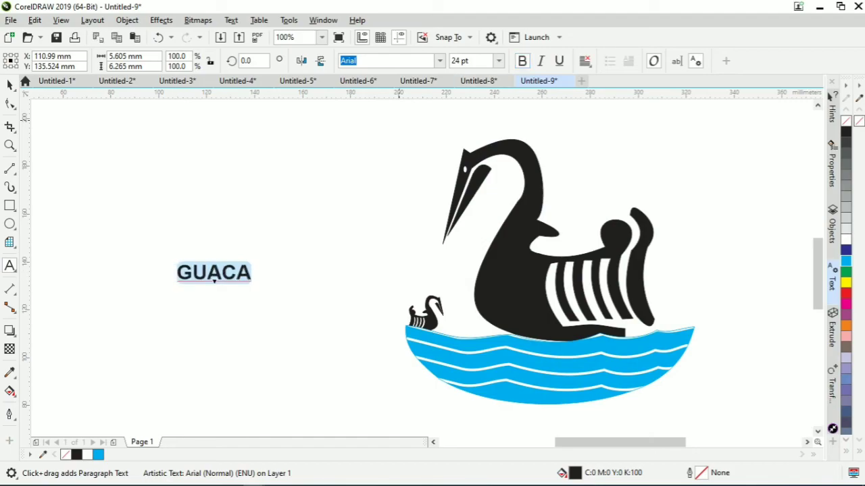
Set the GUACA text's font to Monotype Corsiva
{"action": "left_click", "coordinate": [440, 61]}
{"action": "key", "text": "Down"}
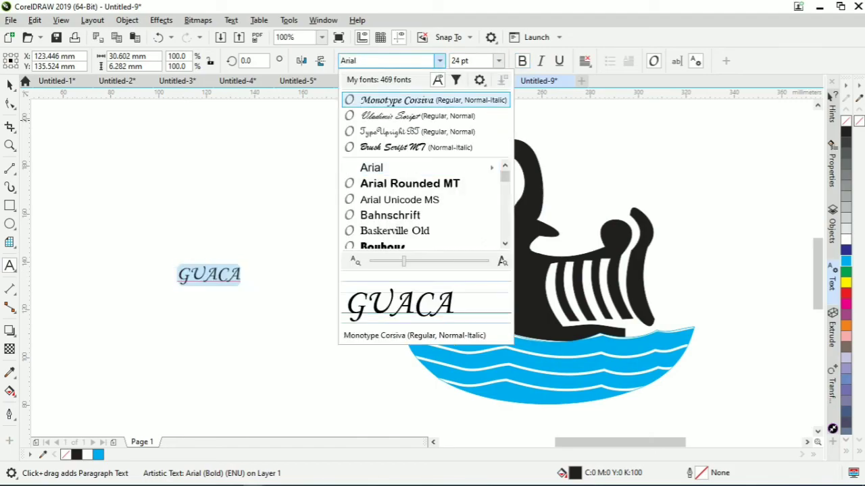
{"action": "key", "text": "Down"}
{"action": "key", "text": "Down"}
{"action": "key", "text": "Down"}
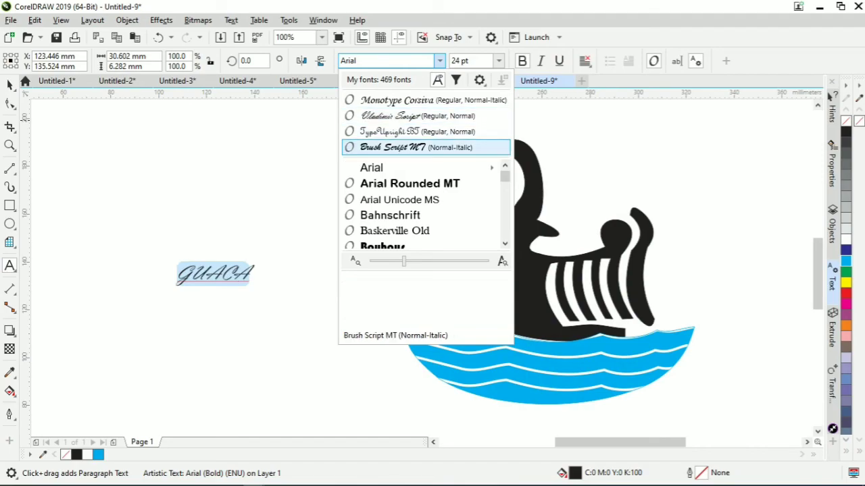
{"action": "key", "text": "Up"}
{"action": "key", "text": "Up"}
{"action": "key", "text": "Up"}
{"action": "key", "text": "Return"}
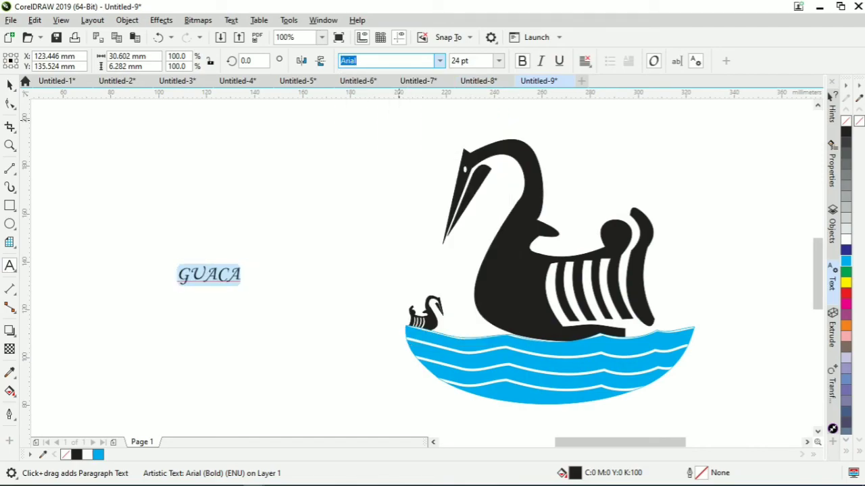
{"action": "left_click", "coordinate": [157, 275]}
Enlarge the GUACA text to about 47.7 pt and place it on the water
{"action": "left_click", "coordinate": [10, 85]}
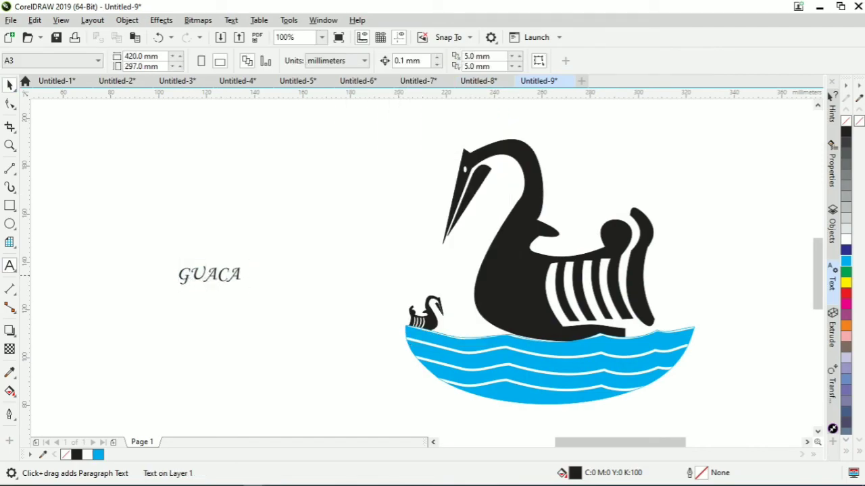
{"action": "left_click", "coordinate": [197, 275]}
{"action": "left_click_drag", "start_coordinate": [177, 291], "coordinate": [121, 307]}
{"action": "left_click_drag", "start_coordinate": [182, 284], "coordinate": [549, 373]}
{"action": "left_click_drag", "start_coordinate": [487, 396], "coordinate": [482, 397]}
Fill the GUACA text with the water's cyan (C:100 M:0 Y:0 K:0) and move it onto the large bird's body
{"action": "left_click", "coordinate": [10, 391]}
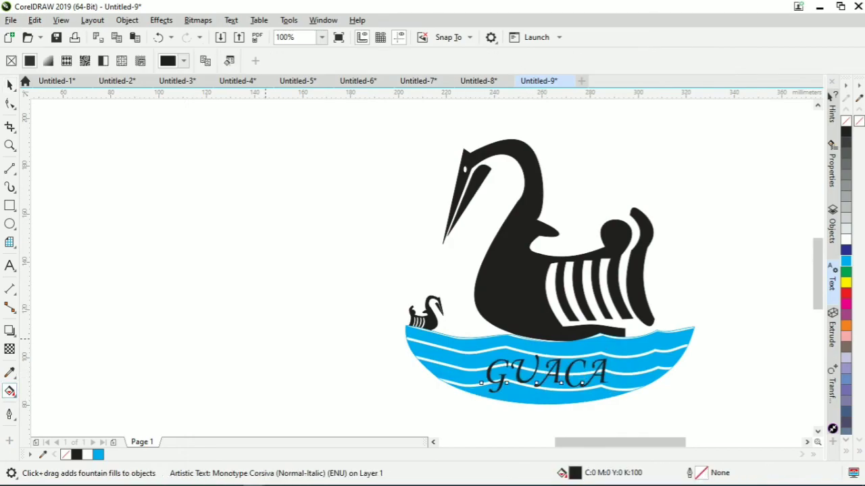
{"action": "left_click", "coordinate": [444, 355]}
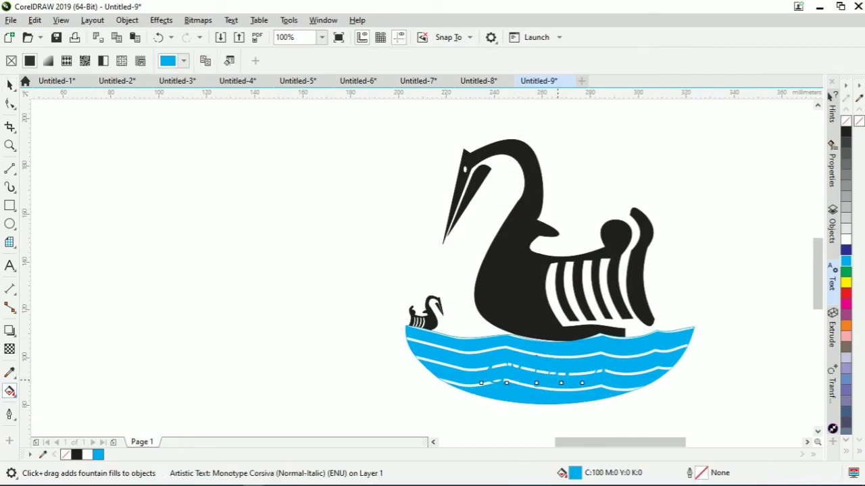
{"action": "left_click", "coordinate": [10, 85]}
{"action": "left_click_drag", "start_coordinate": [531, 370], "coordinate": [564, 292]}
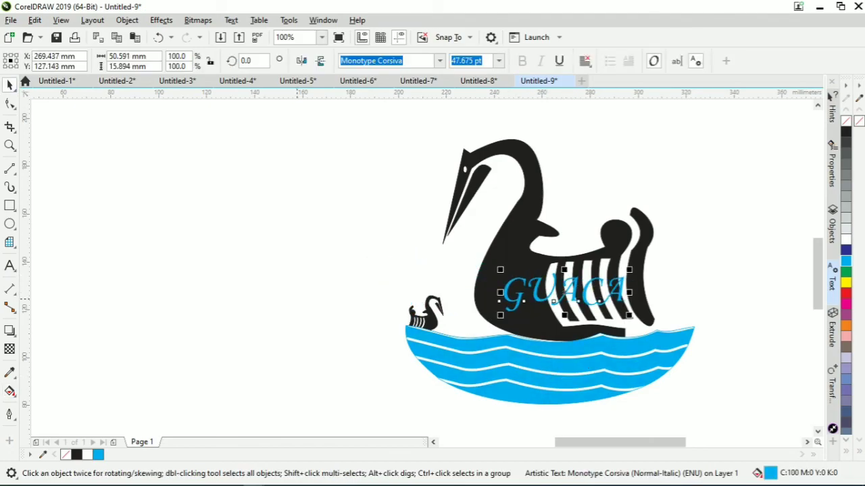
{"action": "left_click", "coordinate": [297, 298]}
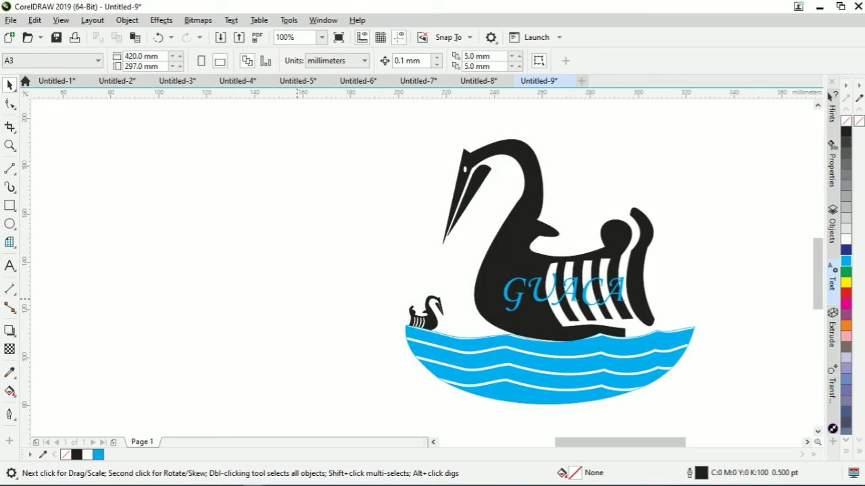
Group the GUACA text with the bird-and-water logo
{"action": "left_click_drag", "start_coordinate": [699, 397], "coordinate": [727, 414]}
{"action": "key", "text": "ctrl+g"}
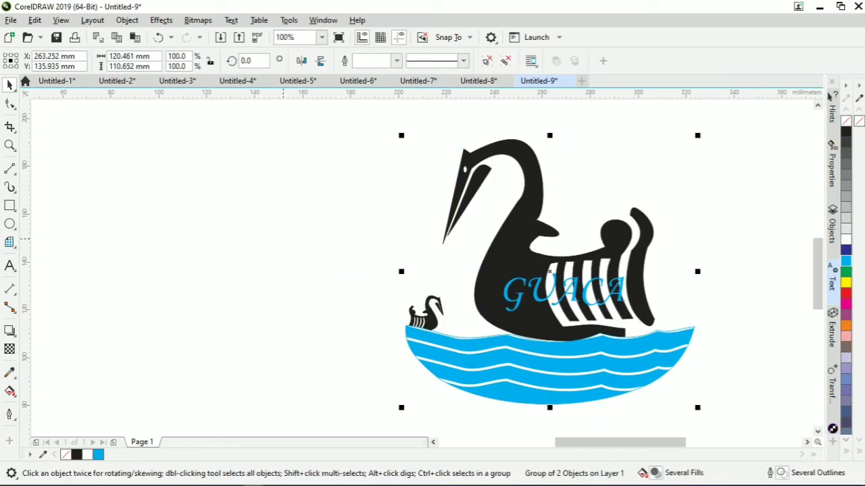
{"action": "key", "text": "Escape"}
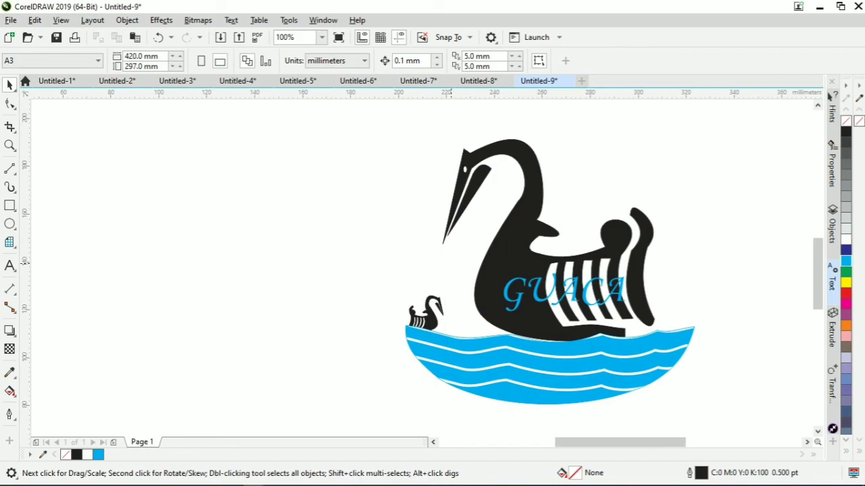